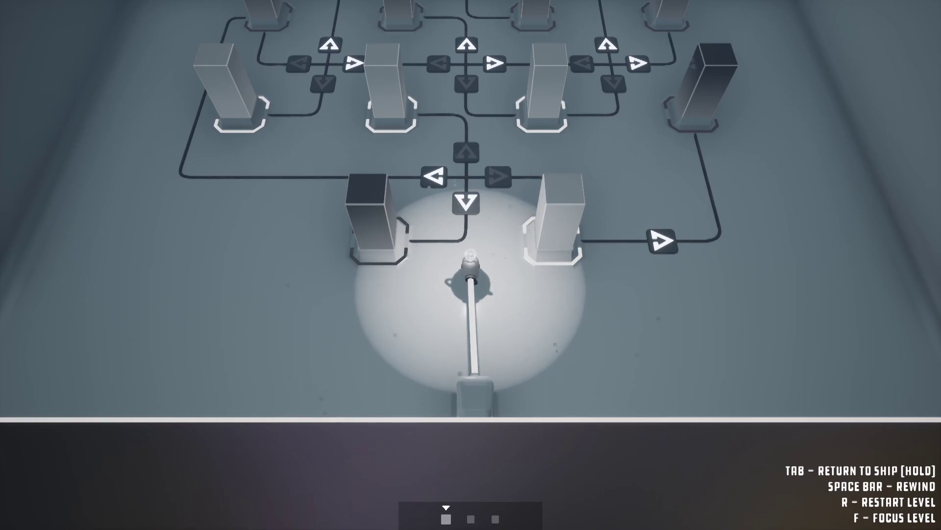
Step: Loop the cable around the central and grey pillars in the first room
{"action": "key", "text": "Up"}
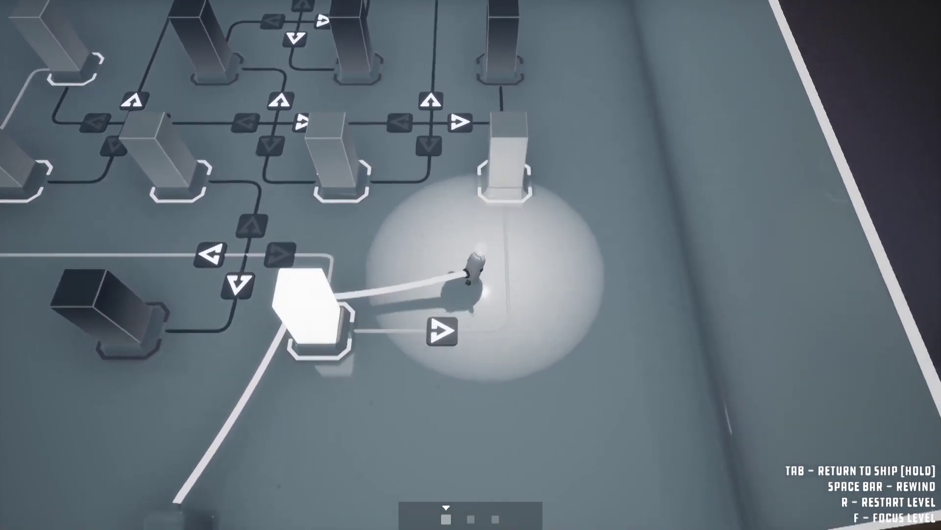
{"action": "key", "text": "Up"}
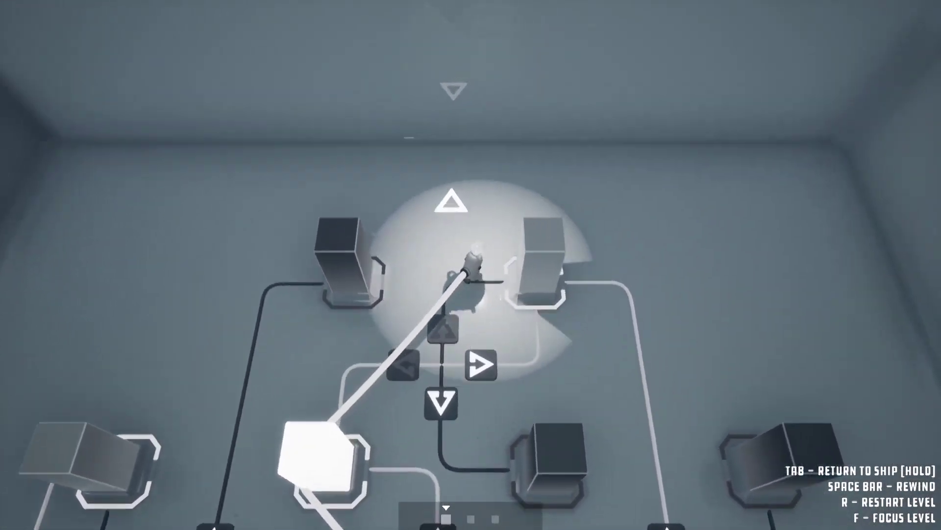
{"action": "key", "text": "Down"}
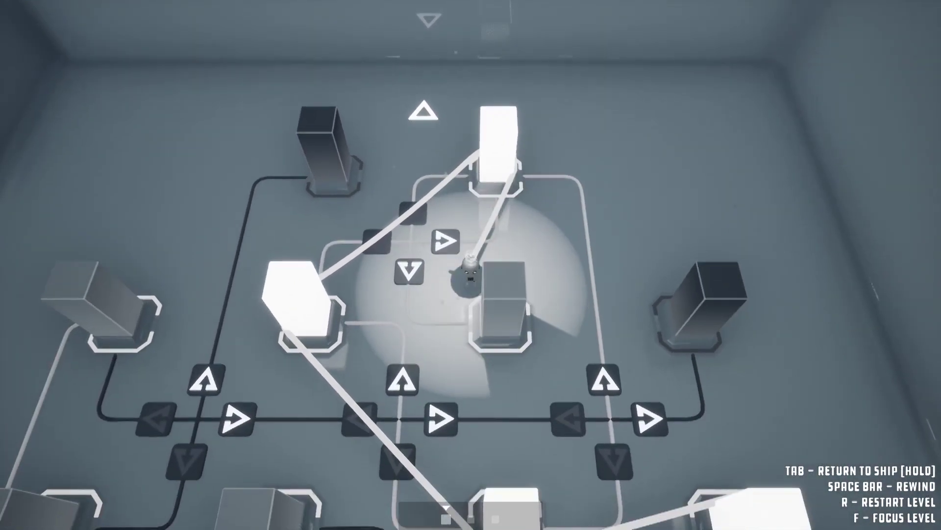
{"action": "key", "text": "Return"}
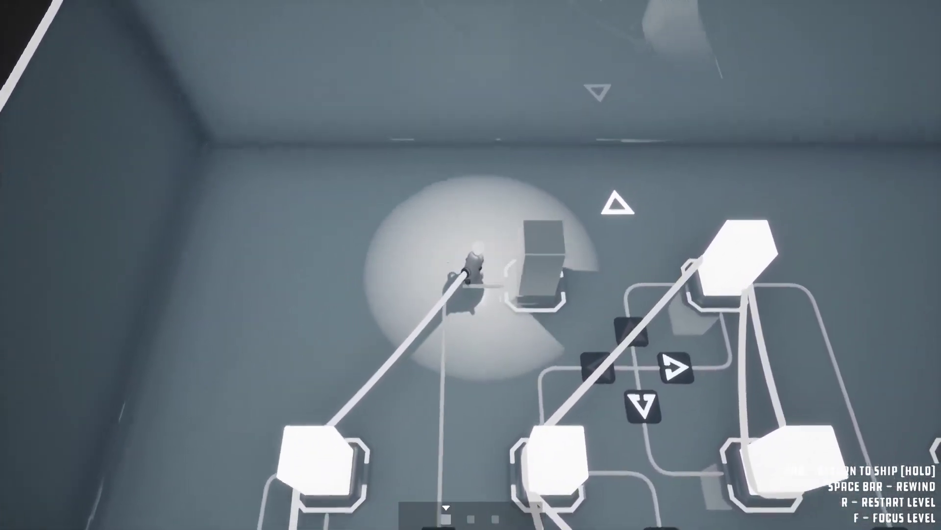
{"action": "key", "text": "Right"}
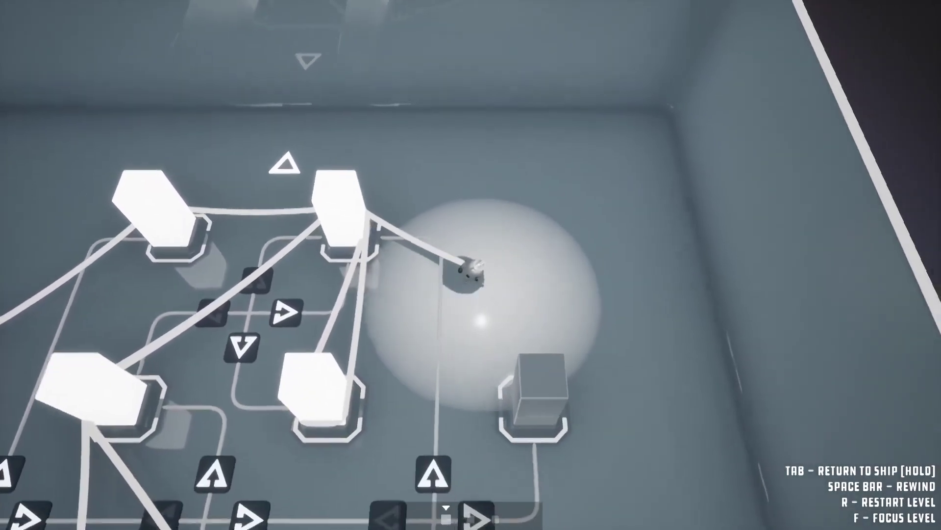
{"action": "key", "text": "Left"}
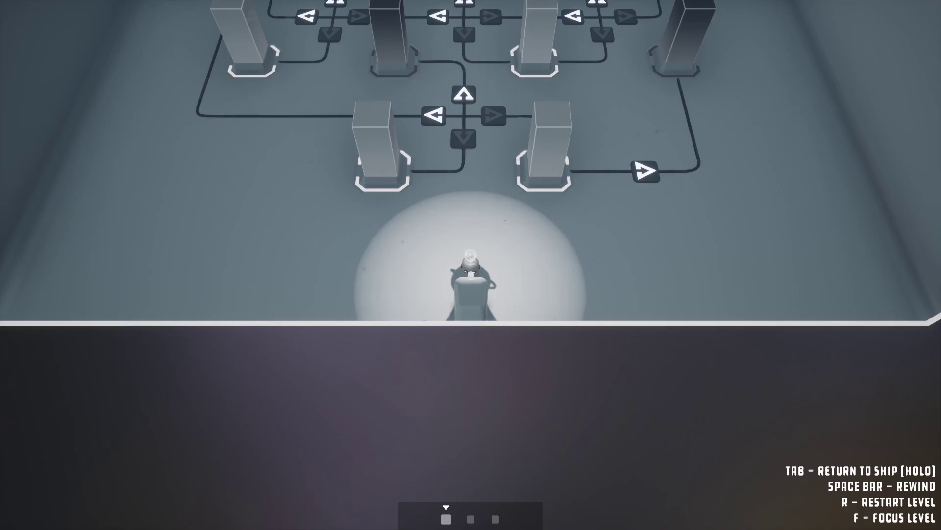
Step: Wire the cable through the upper grid of pillars, rewinding a wrong move
{"action": "key", "text": "Up"}
{"action": "key", "text": "Right"}
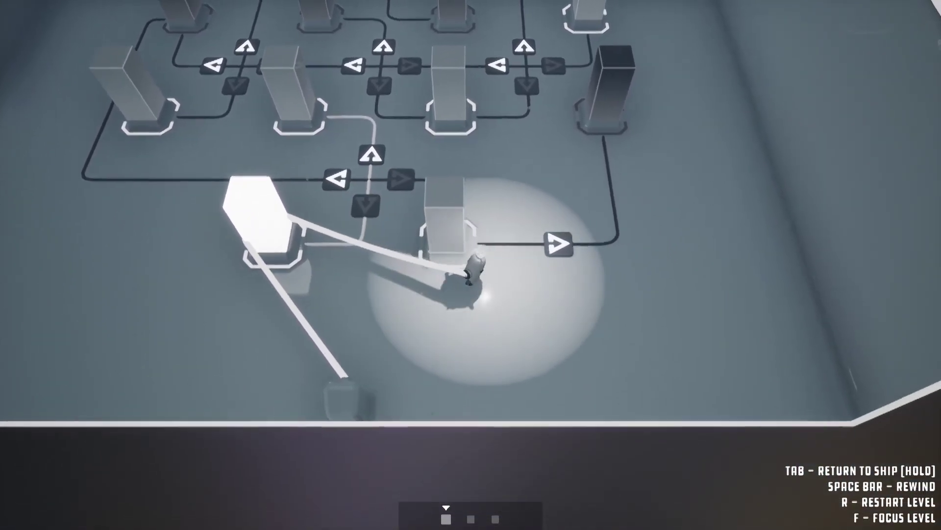
{"action": "key", "text": "Up"}
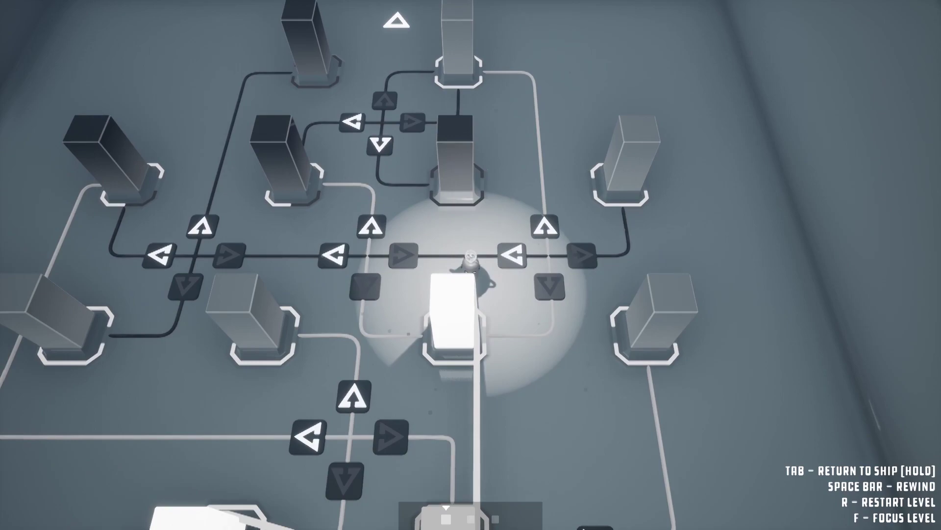
{"action": "key", "text": "Up"}
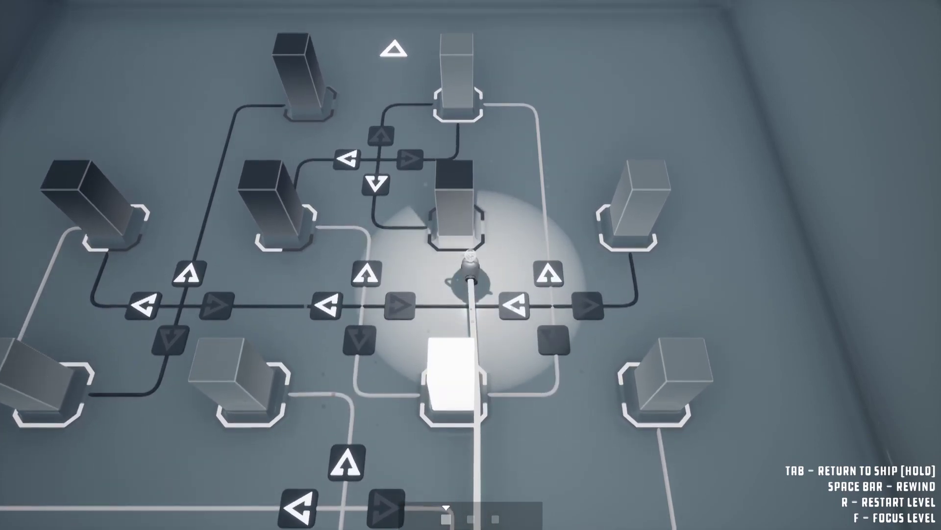
{"action": "key", "text": "Up"}
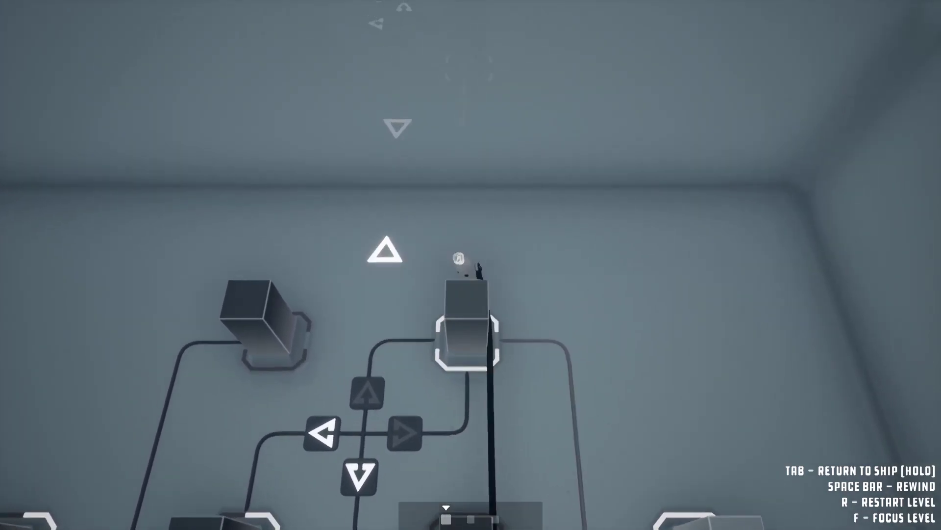
{"action": "key", "text": "space"}
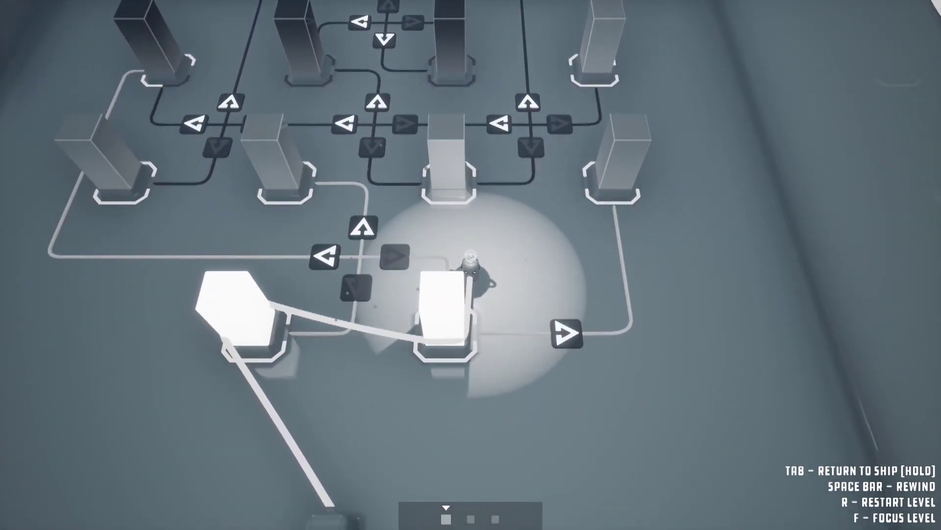
Step: Lead the cable past the lit tower pillar to the right edge, pushing the box
{"action": "key", "text": "Up"}
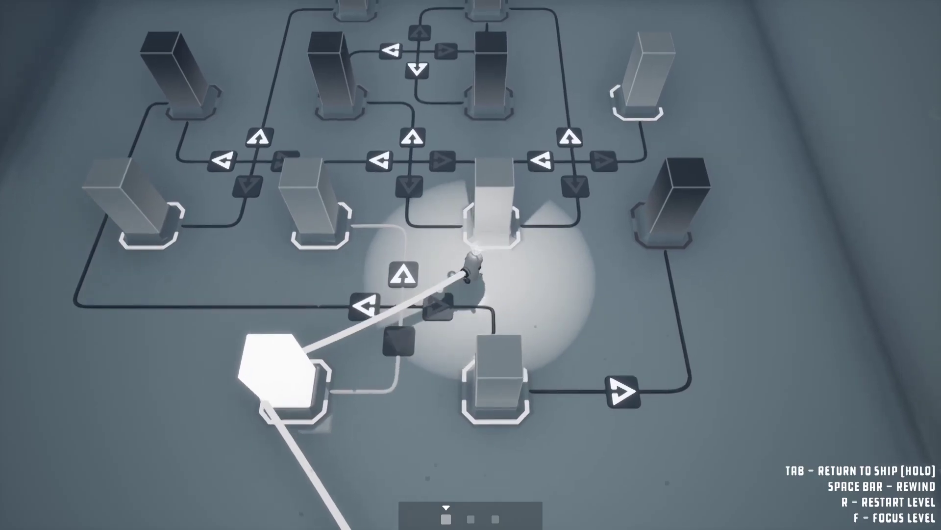
{"action": "key", "text": "Up"}
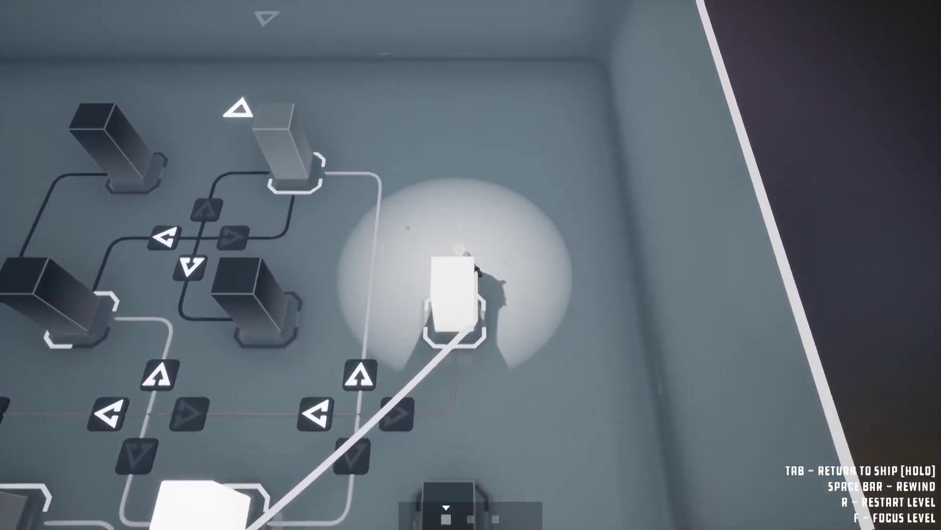
{"action": "key", "text": "Up"}
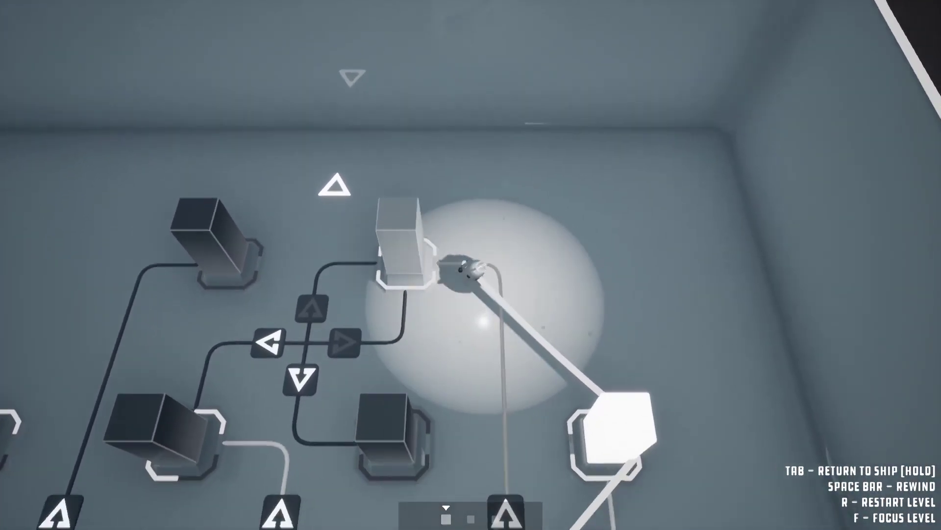
{"action": "key", "text": "Up"}
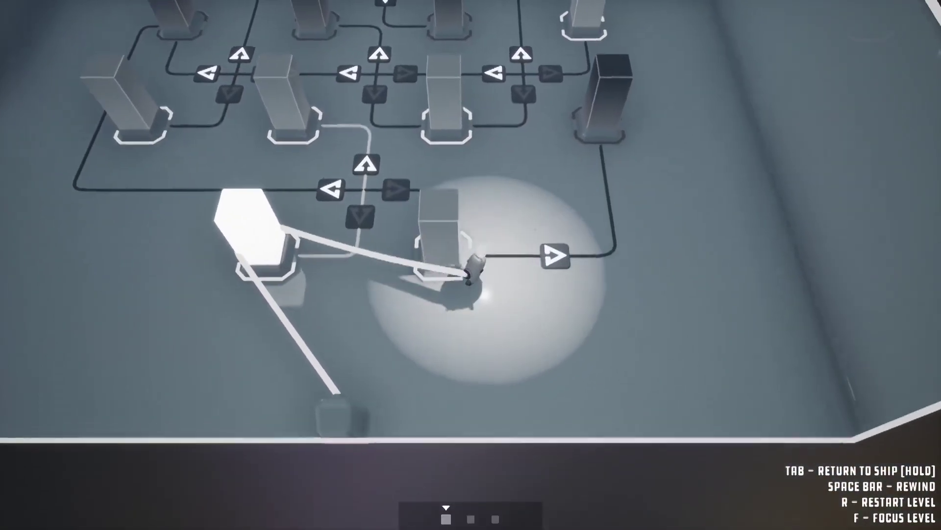
{"action": "key", "text": "Up"}
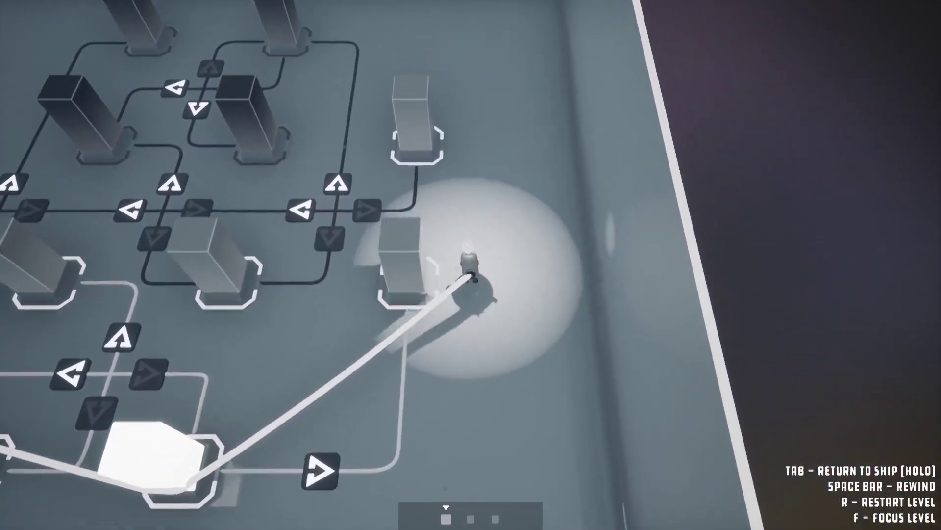
{"action": "key", "text": "Right"}
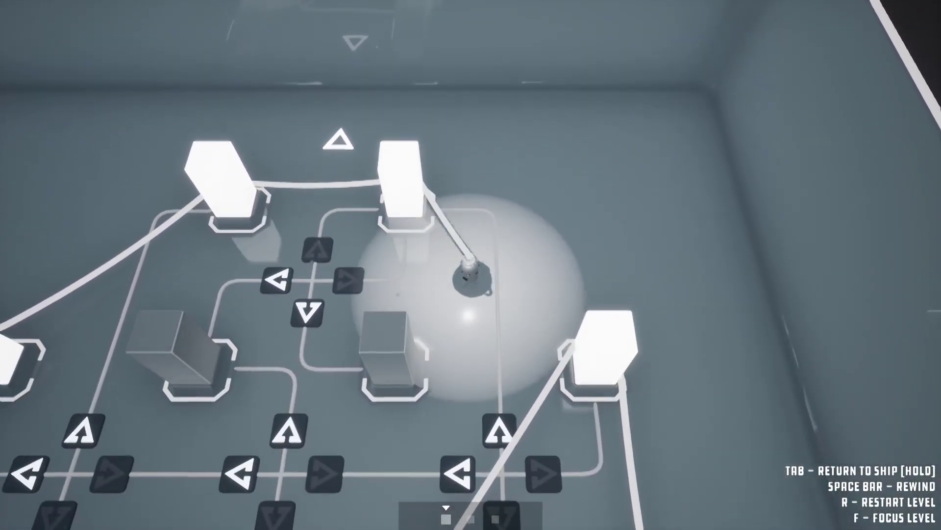
Step: Wrap the last nearby pillar, press R, and carry the cable along the track
{"action": "key", "text": "Down"}
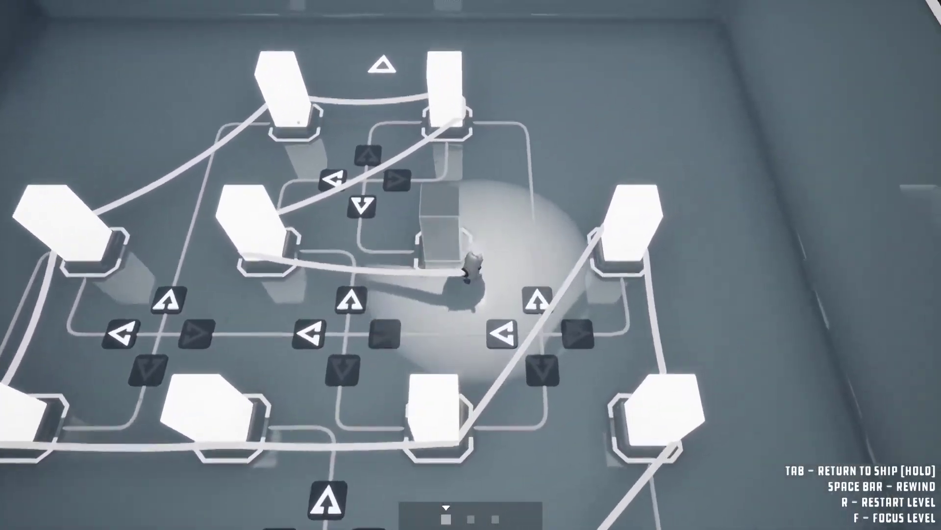
{"action": "key", "text": "Up"}
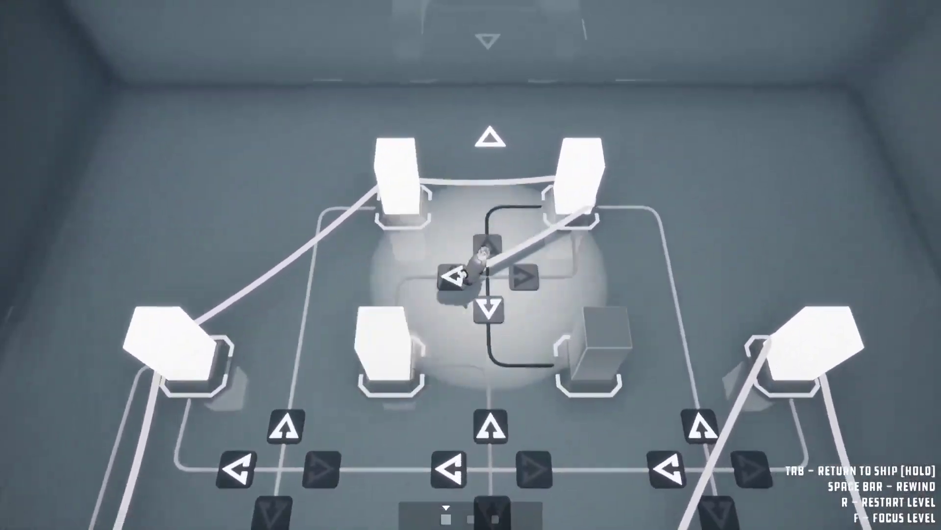
{"action": "key", "text": "Right"}
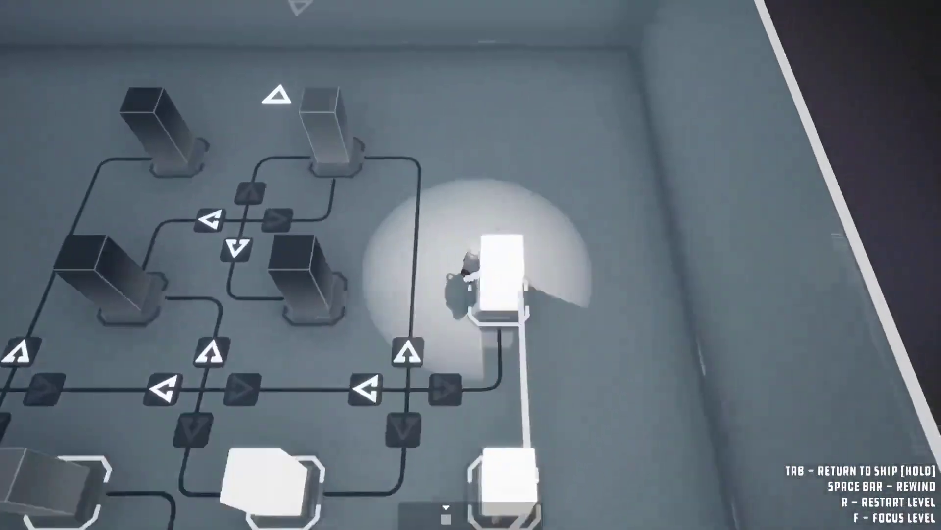
{"action": "key", "text": "r"}
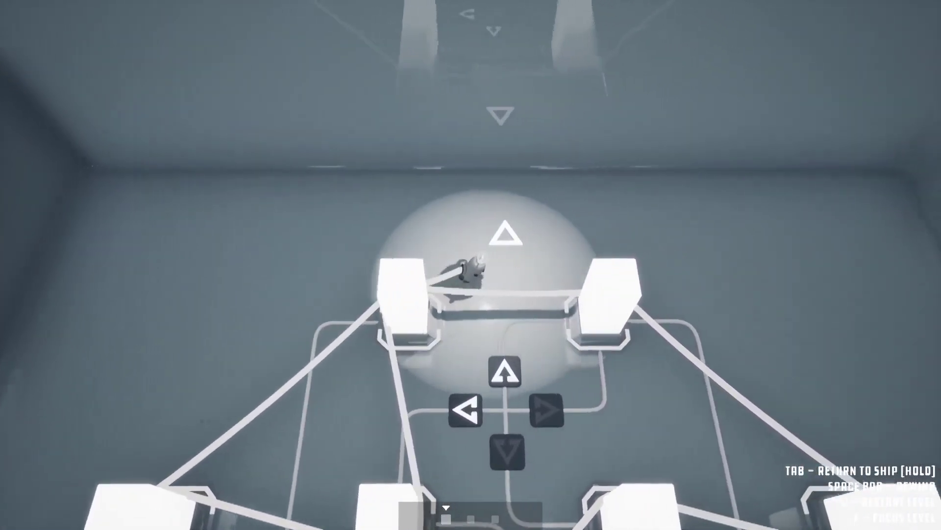
{"action": "key", "text": "Right"}
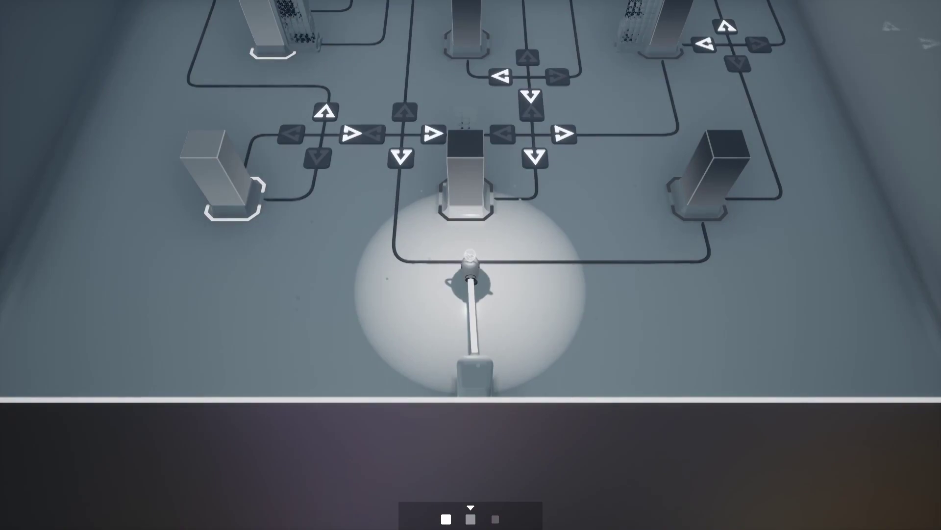
Step: Walk left past the cable junction in the second-stage room
{"action": "key", "text": "Left"}
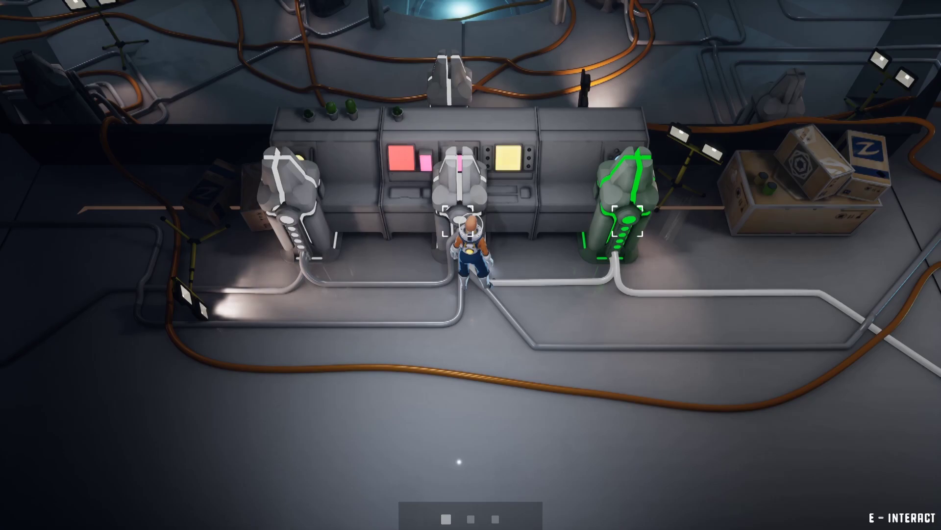
Step: Walk the astronaut up and left to line up at the middle terminal
{"action": "key", "text": "w"}
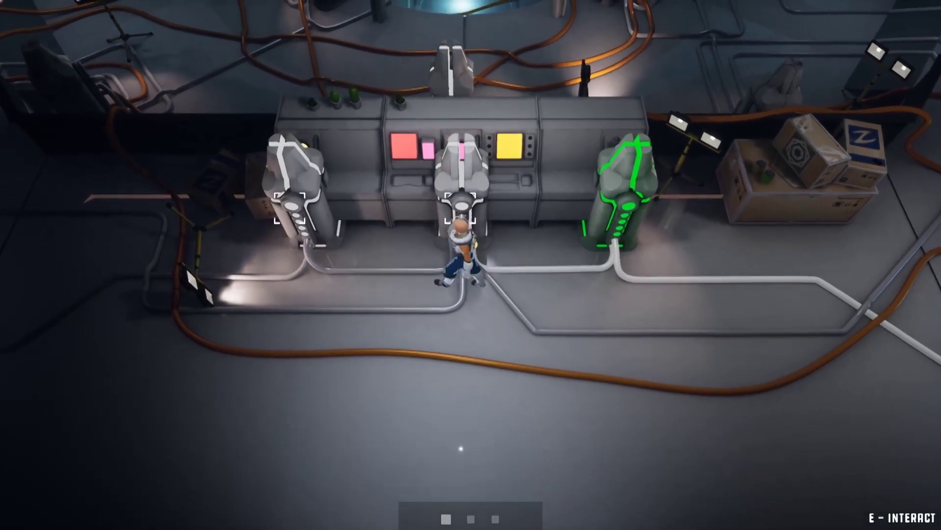
{"action": "key", "text": "a"}
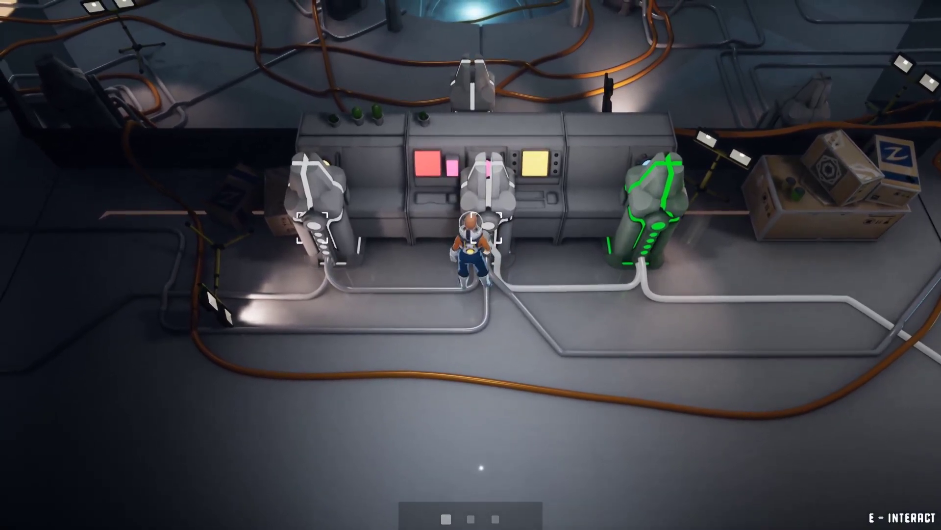
Step: Enter the puzzle from the terminal and carry the glowing box past the magenta pillar
{"action": "key", "text": "e"}
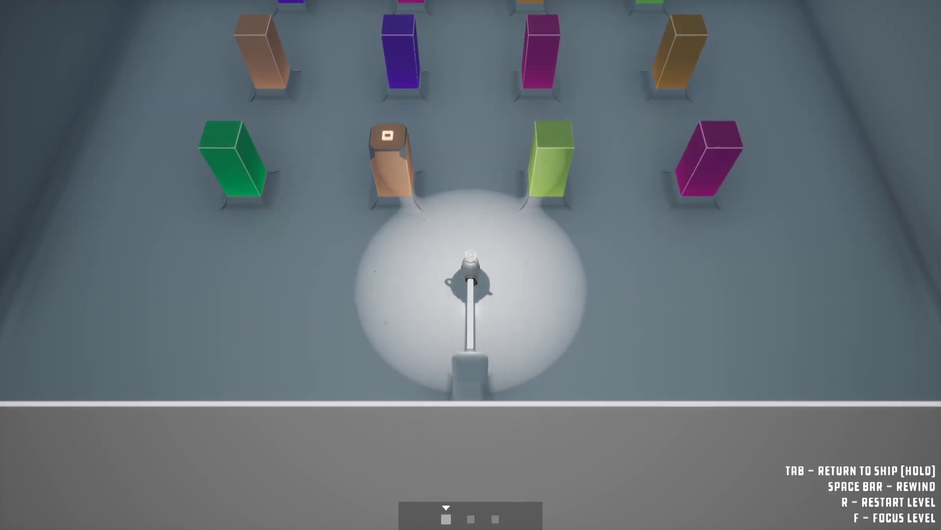
{"action": "key", "text": "Escape"}
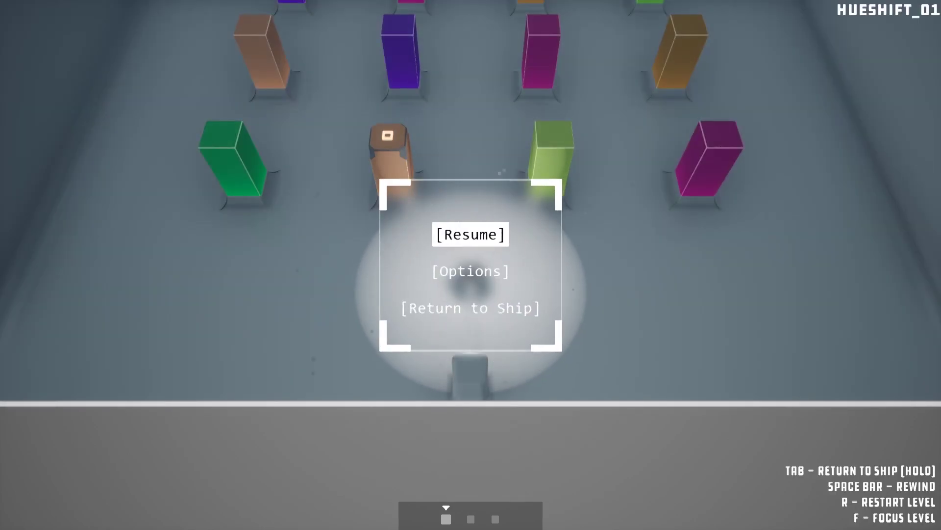
{"action": "key", "text": "w"}
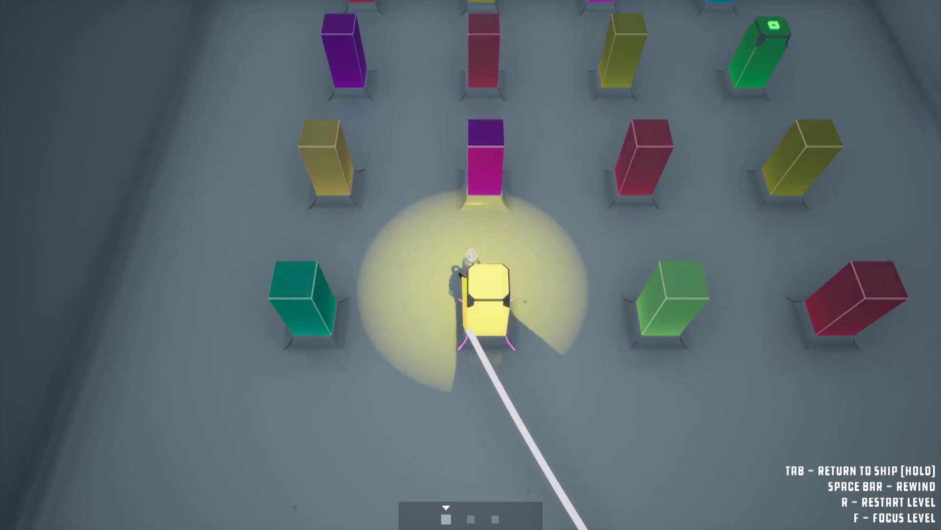
{"action": "key", "text": "w"}
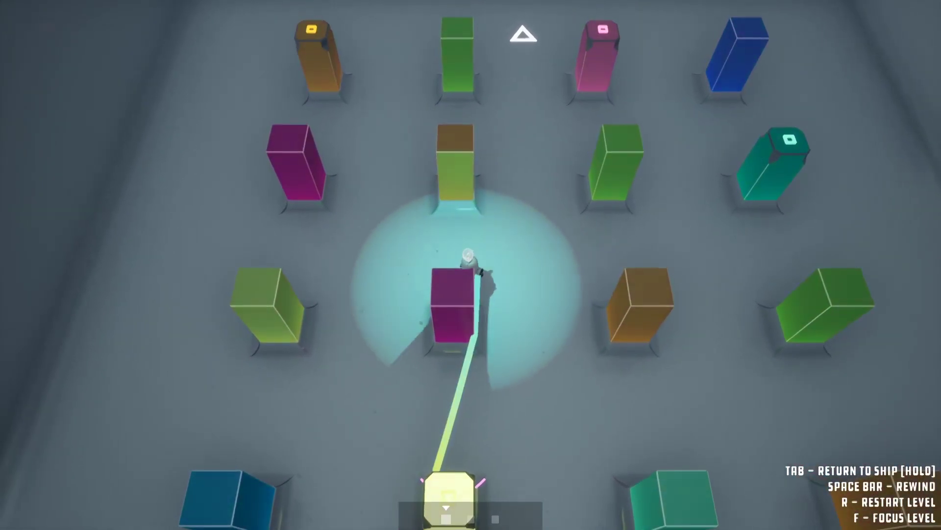
{"action": "key", "text": "w"}
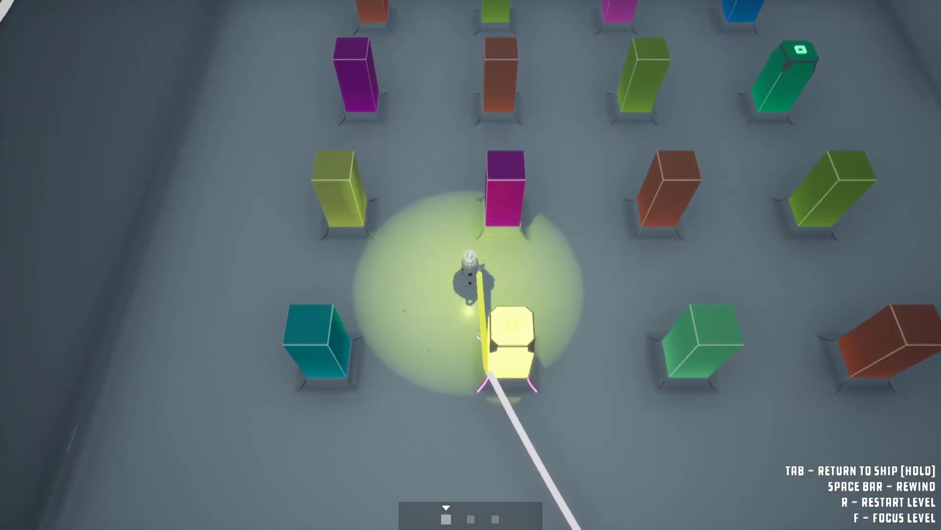
{"action": "key", "text": "w"}
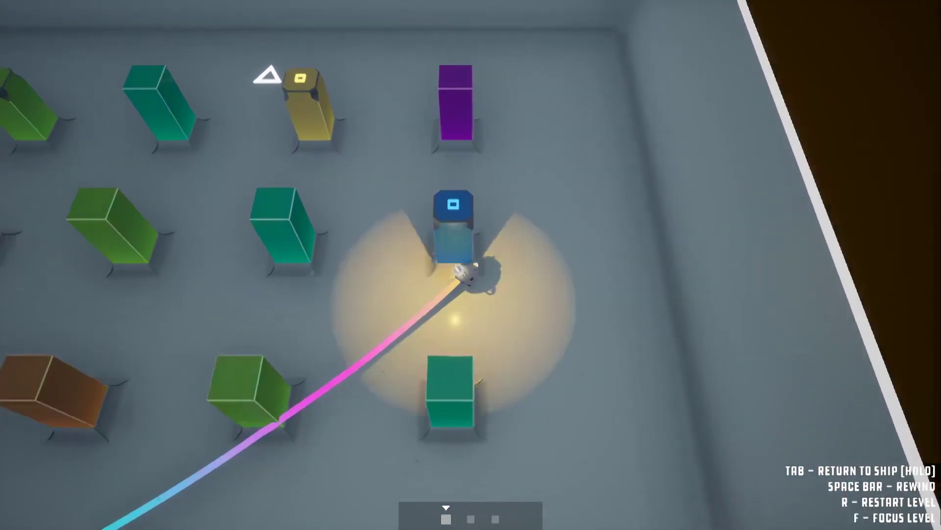
Step: Undo recent moves, then extend the beam to the glowing box beside the teal pillar
{"action": "key", "text": "space"}
{"action": "key", "text": "w"}
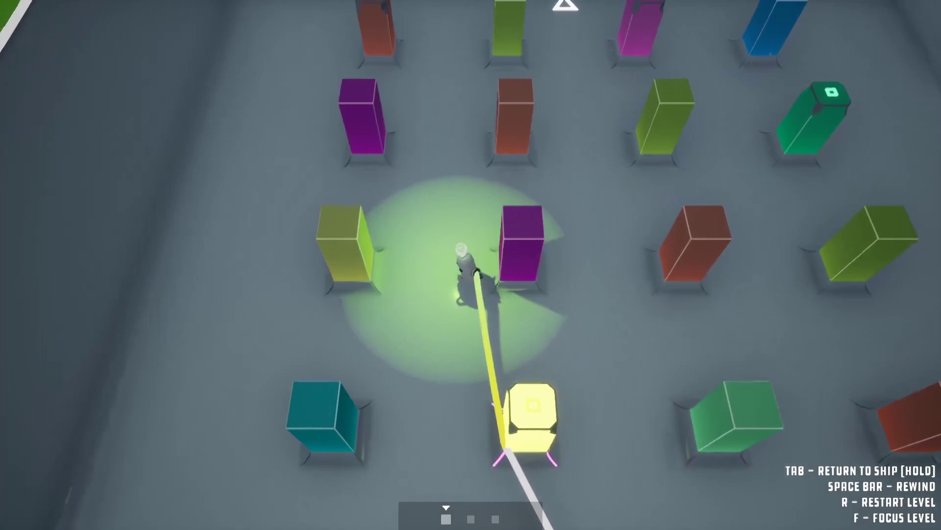
{"action": "key", "text": "w"}
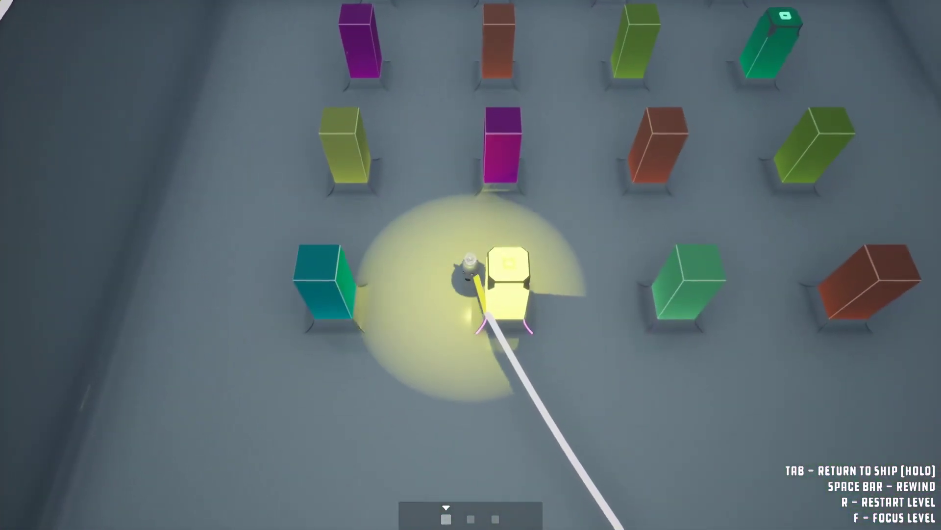
{"action": "key", "text": "w"}
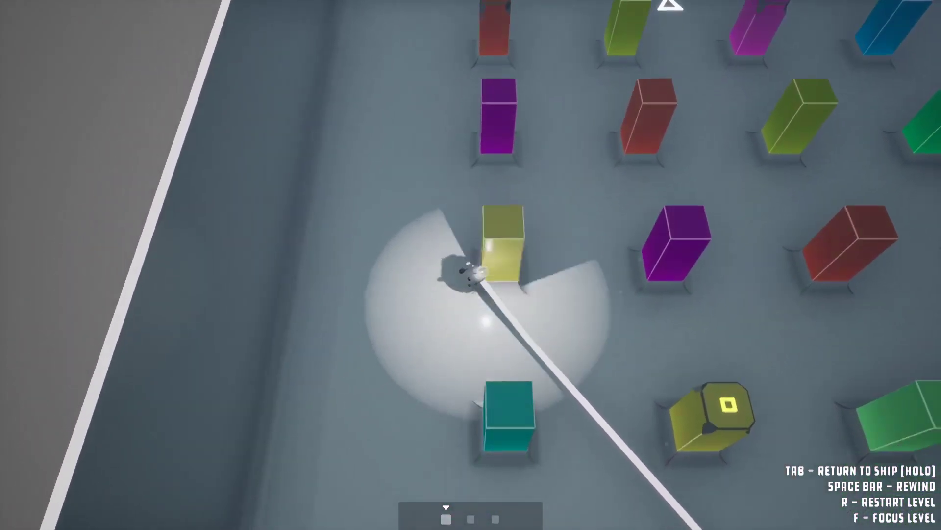
{"action": "key", "text": "w"}
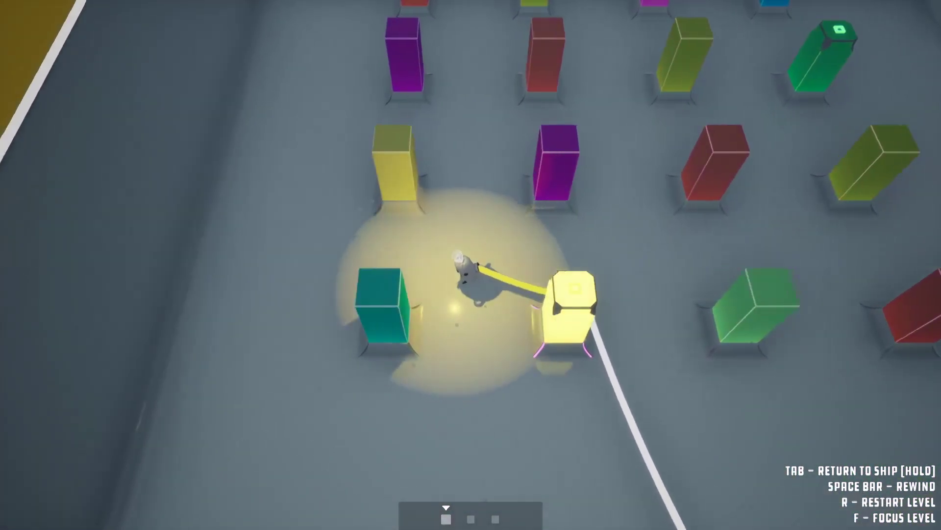
{"action": "key", "text": "w"}
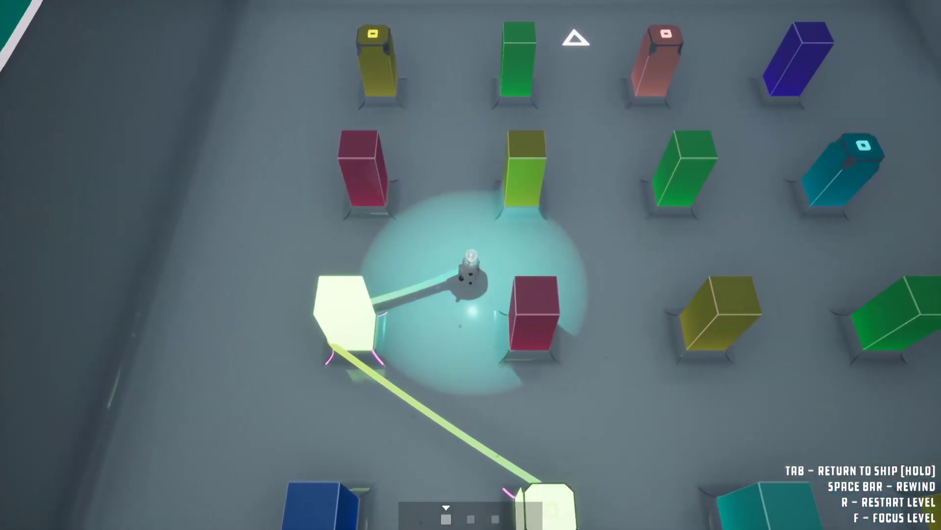
Step: Recolour the beam at the green pillar and extend it past the brown pillar to the blue one
{"action": "key", "text": "w"}
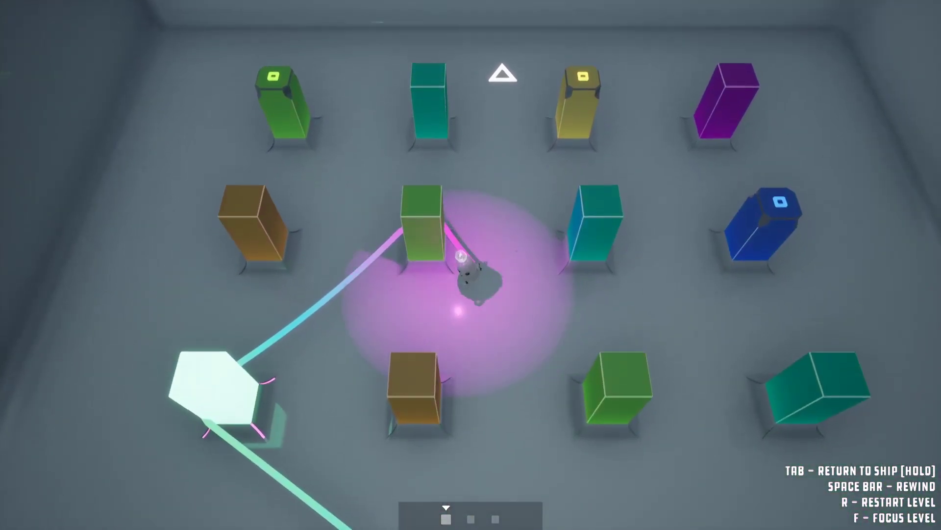
{"action": "key", "text": "w"}
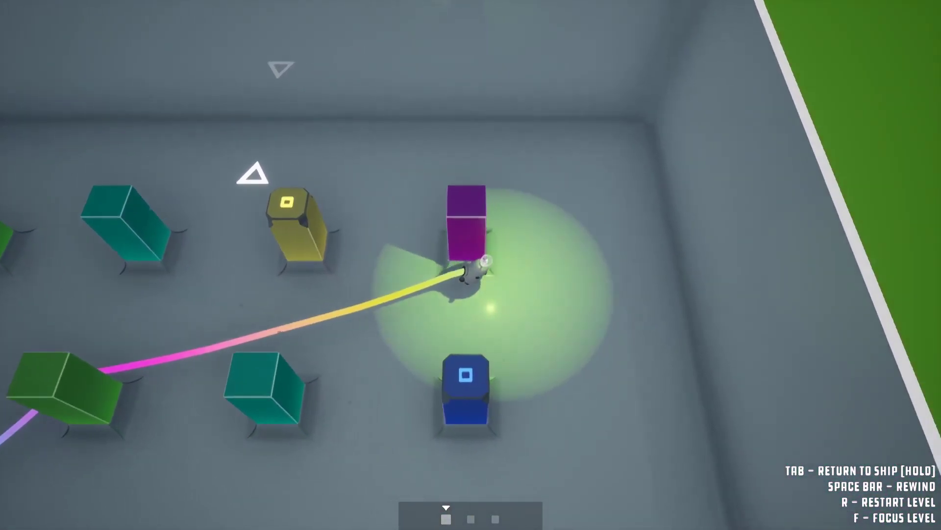
{"action": "key", "text": "w"}
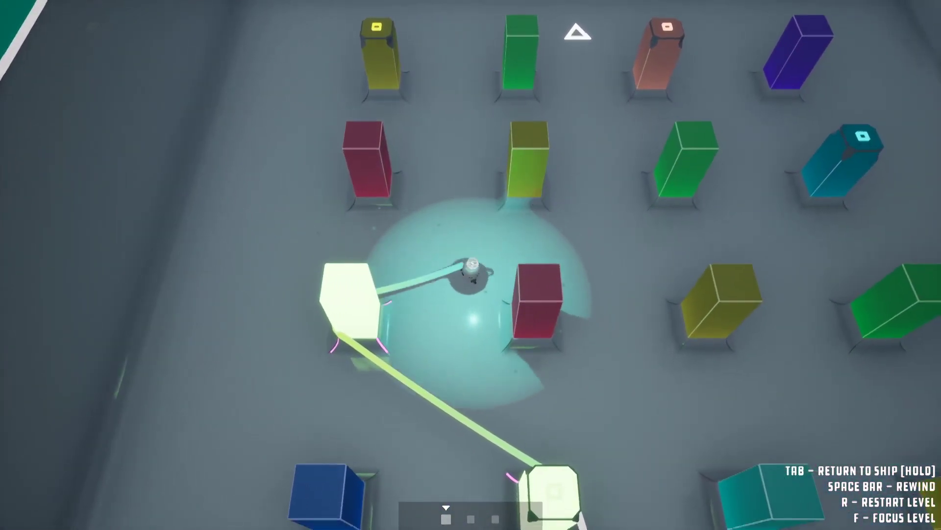
{"action": "key", "text": "w"}
{"action": "key", "text": "w"}
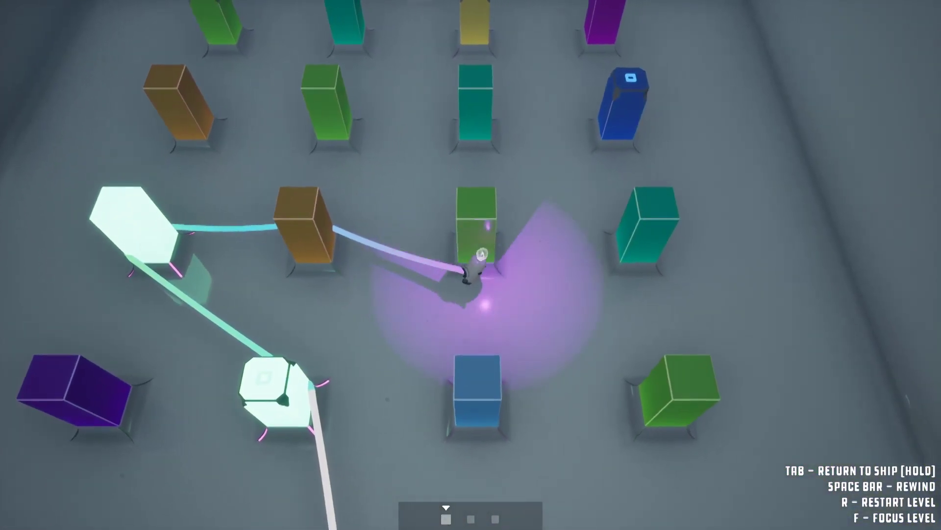
{"action": "key", "text": "w"}
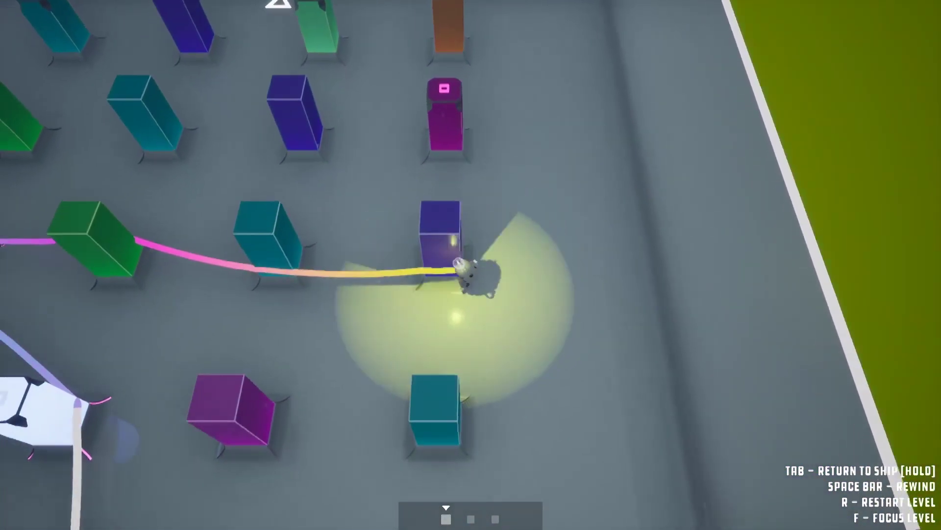
{"action": "key", "text": "w"}
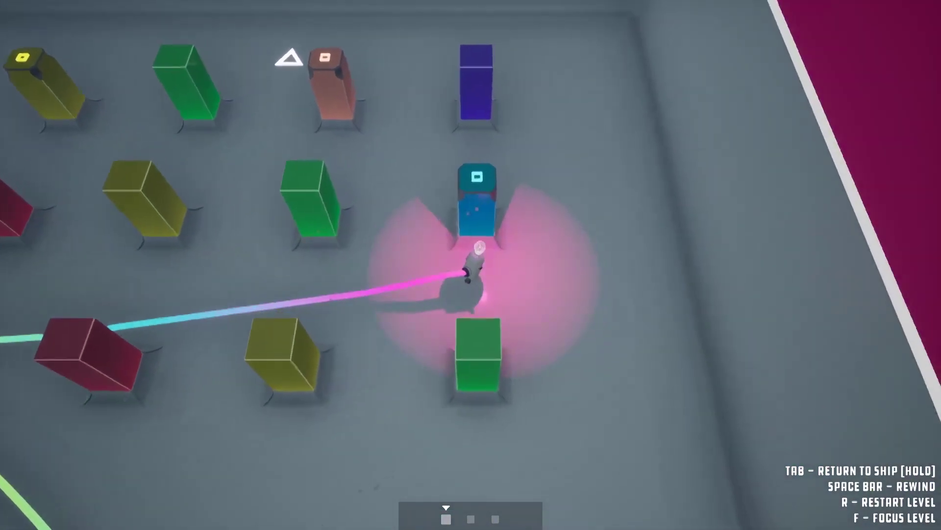
Step: Line up another glowing box with the lower box and link a third box into the beam
{"action": "key", "text": "w"}
{"action": "key", "text": "w"}
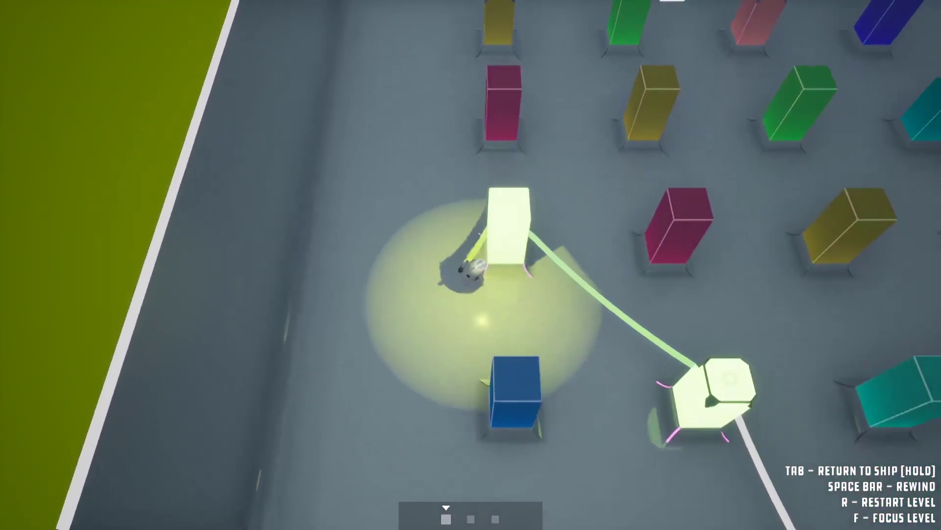
{"action": "key", "text": "w"}
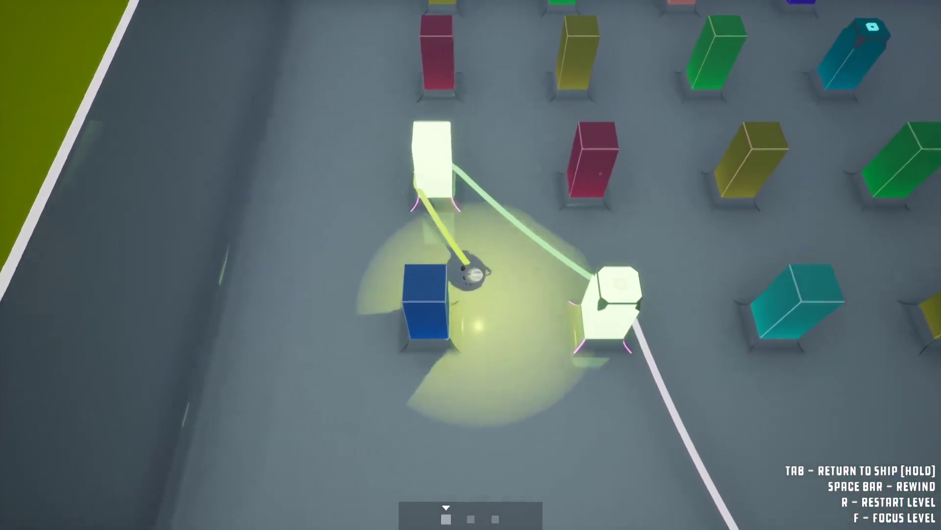
{"action": "key", "text": "w"}
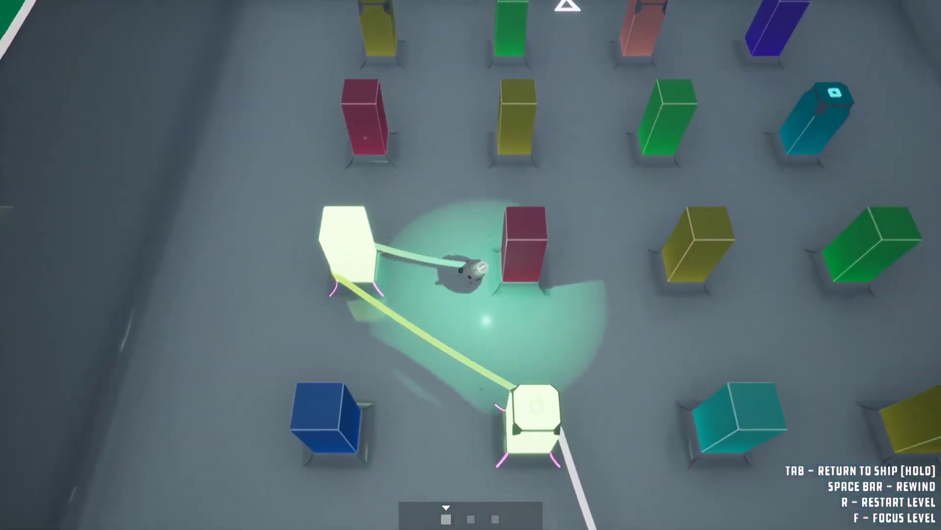
{"action": "key", "text": "d"}
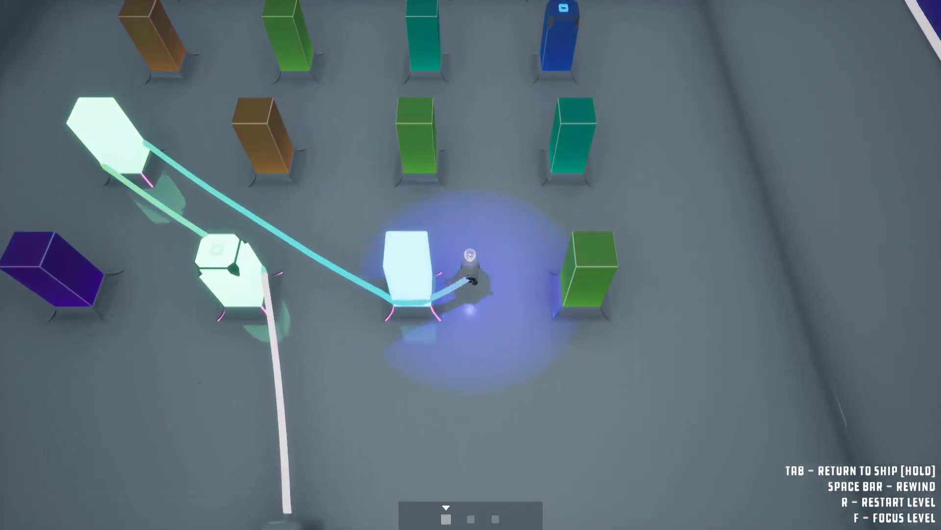
Step: Walk up to the magenta pillar by the back wall, then carry a box into the beam line
{"action": "key", "text": "w"}
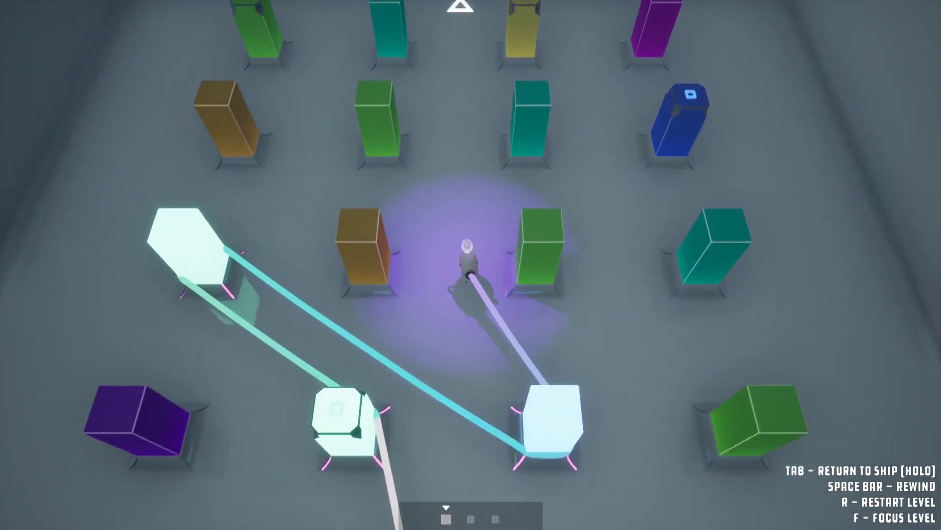
{"action": "key", "text": "w"}
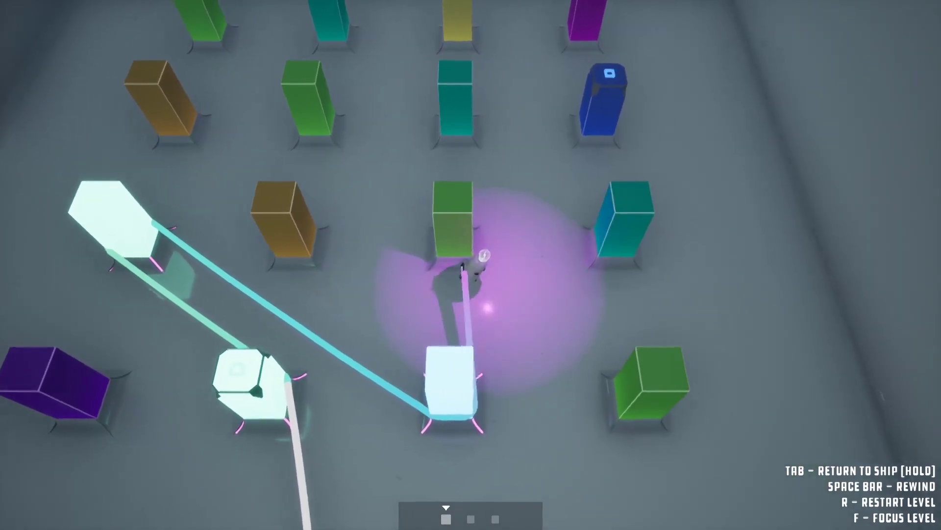
{"action": "key", "text": "w"}
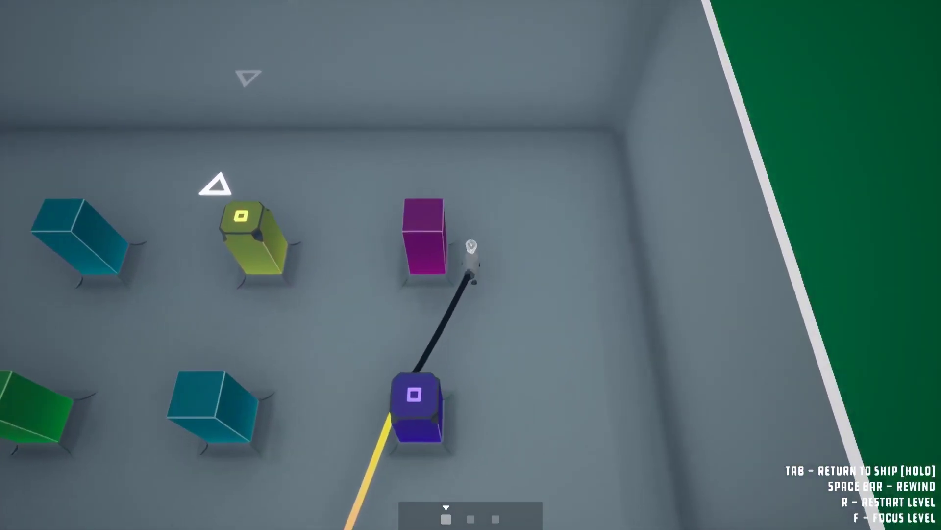
{"action": "key", "text": "w"}
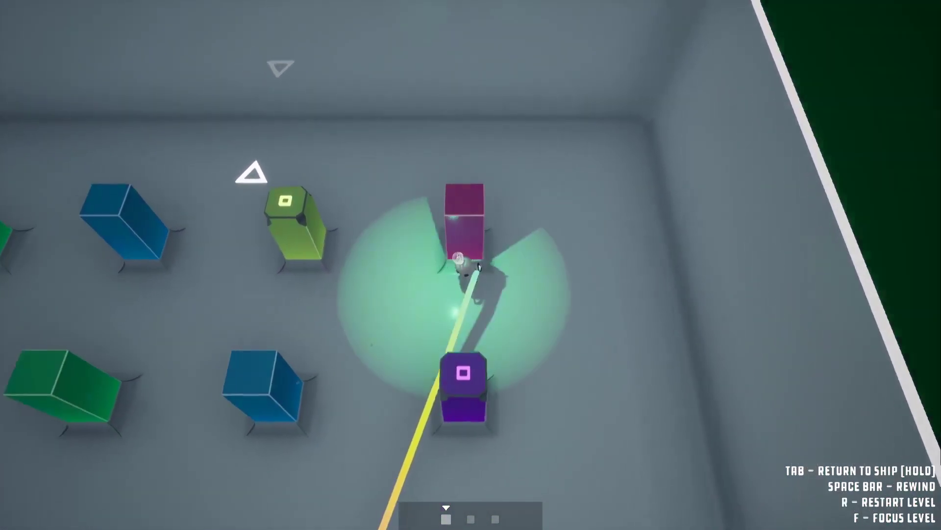
{"action": "key", "text": "s"}
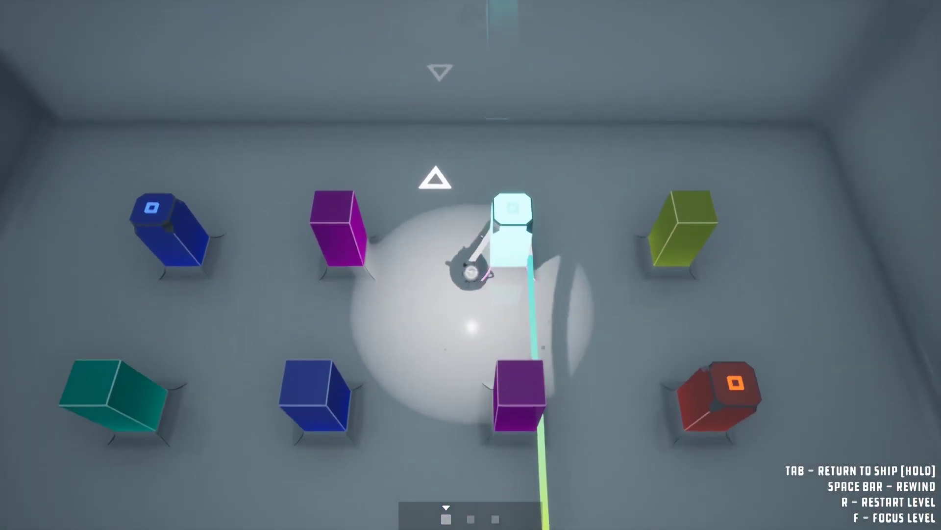
{"action": "key", "text": "s"}
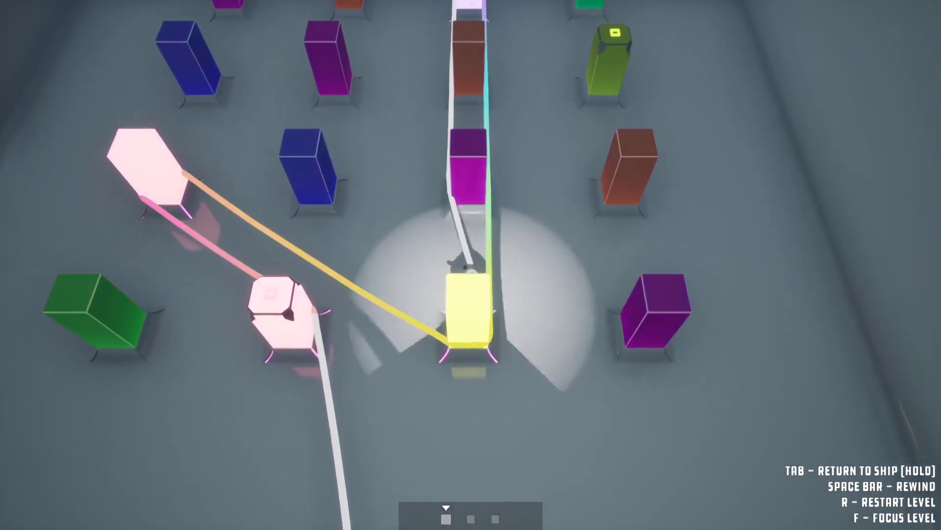
Step: Pull the blue pillar left and carry the block toward the purple pillar
{"action": "key", "text": "w"}
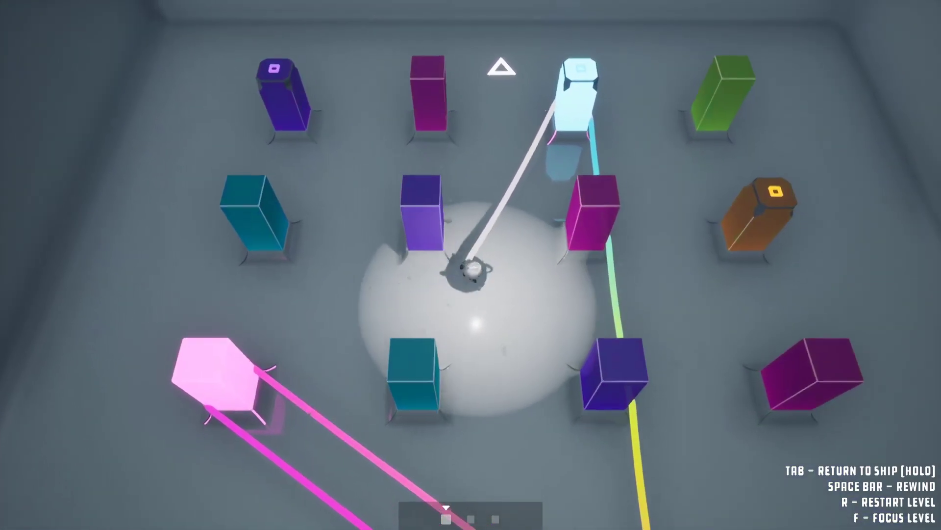
{"action": "key", "text": "s"}
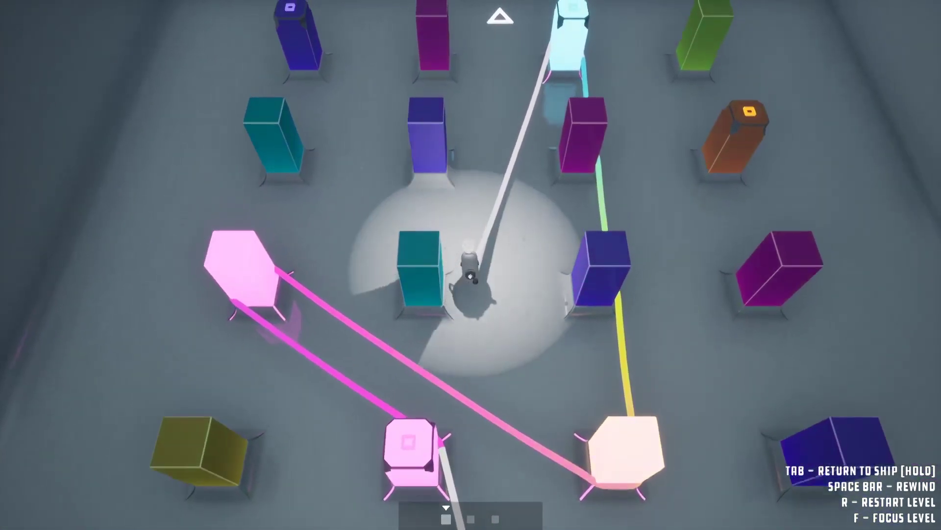
{"action": "key", "text": "w"}
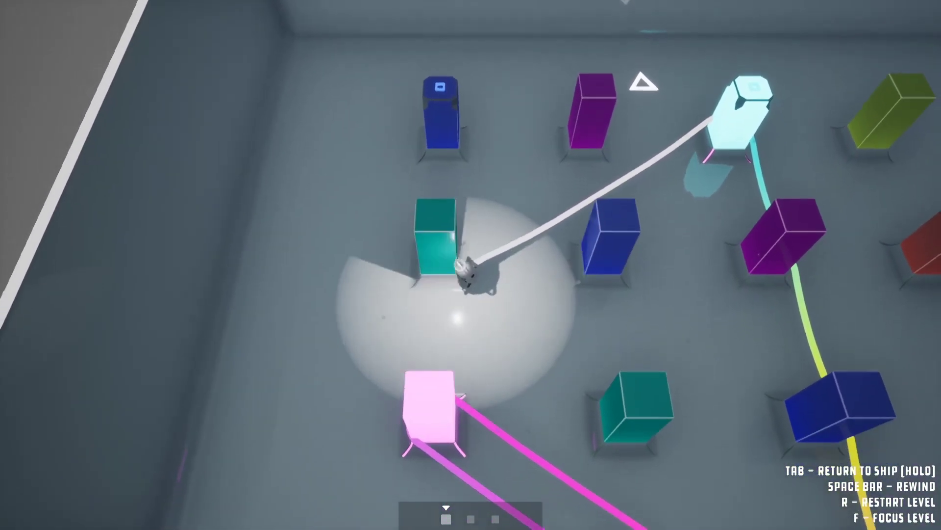
{"action": "key", "text": "a"}
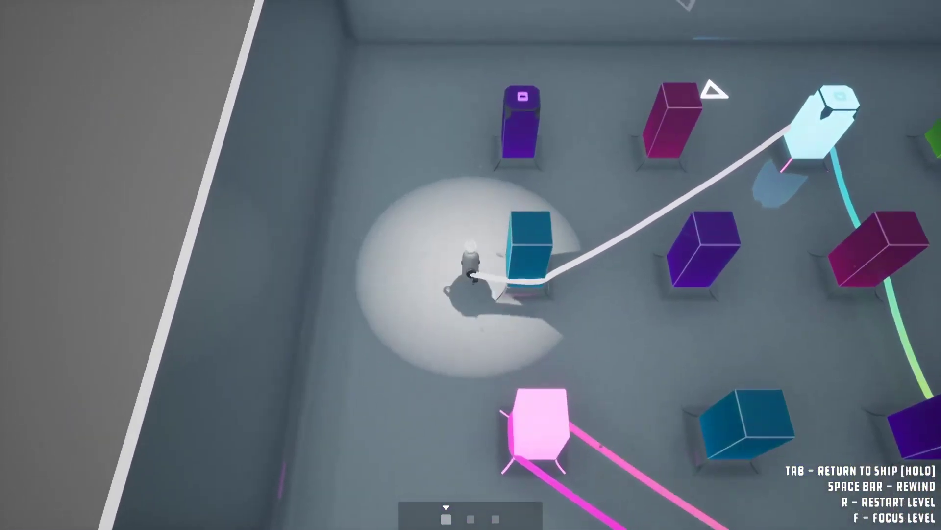
{"action": "key", "text": "w"}
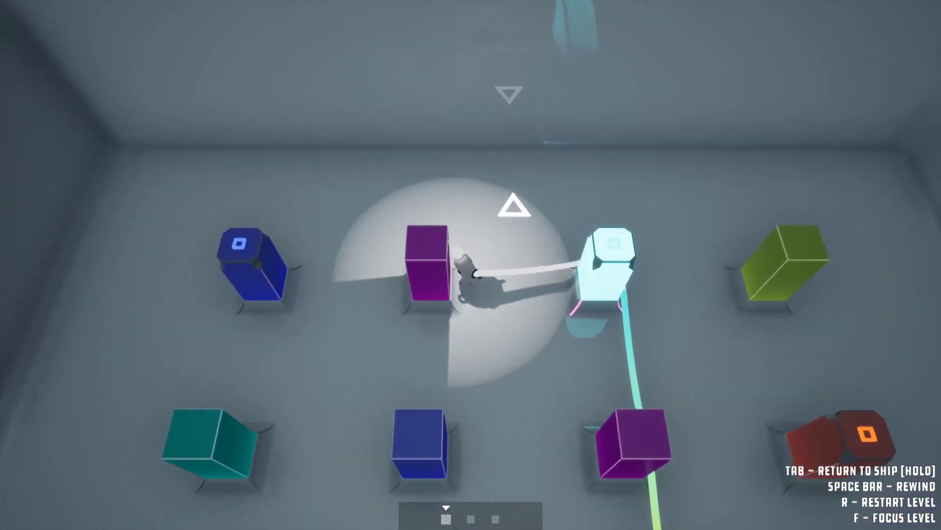
Step: Circle the pink pillar to link it, then loop the beam past the green pillar
{"action": "key", "text": "a"}
{"action": "key", "text": "w"}
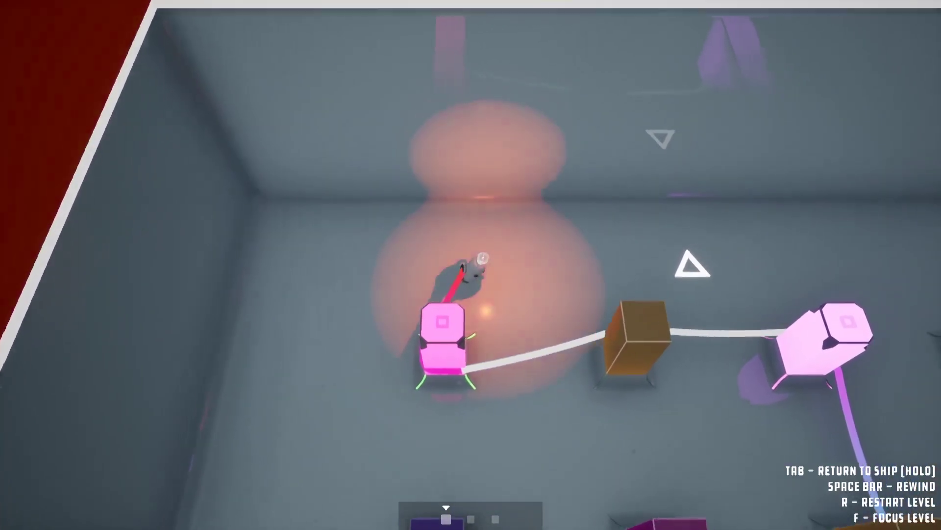
{"action": "key", "text": "s"}
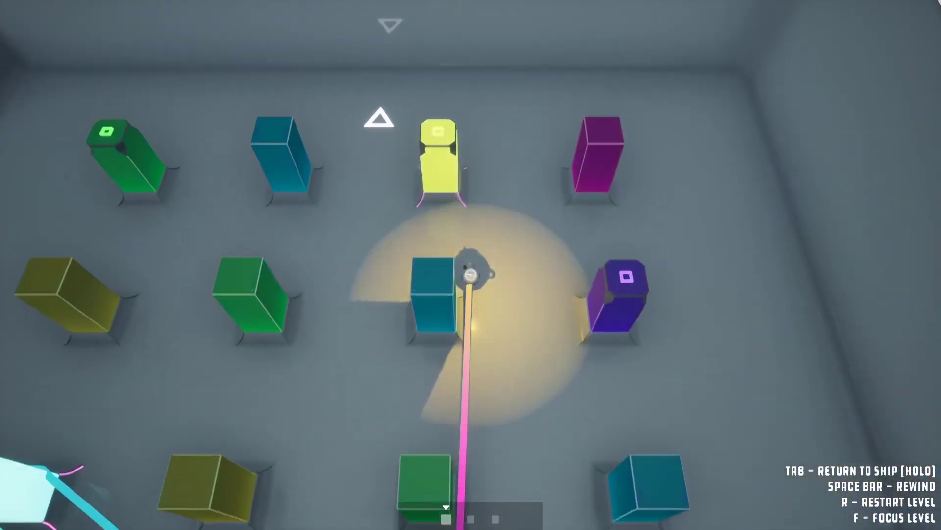
{"action": "key", "text": "s"}
{"action": "key", "text": "d"}
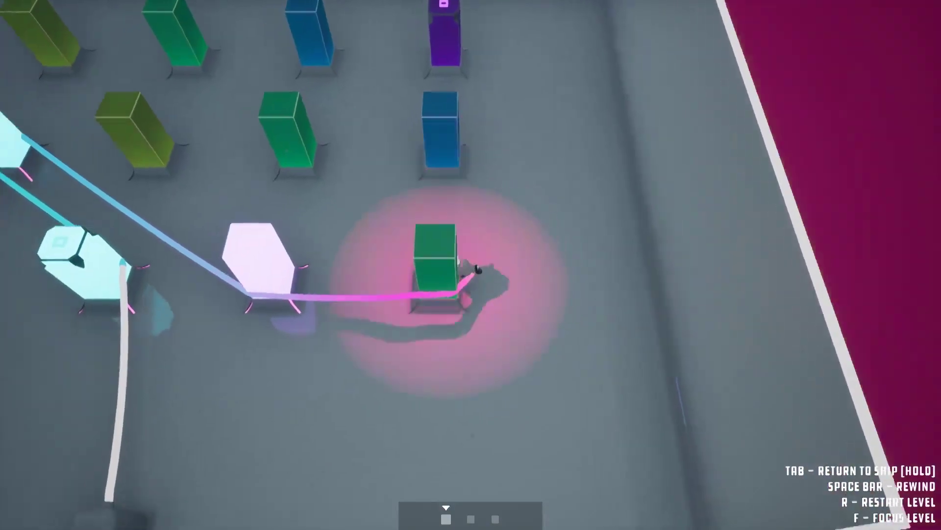
Step: Walk upward, carrying the beam toward more pillars
{"action": "key", "text": "w"}
{"action": "key", "text": "w"}
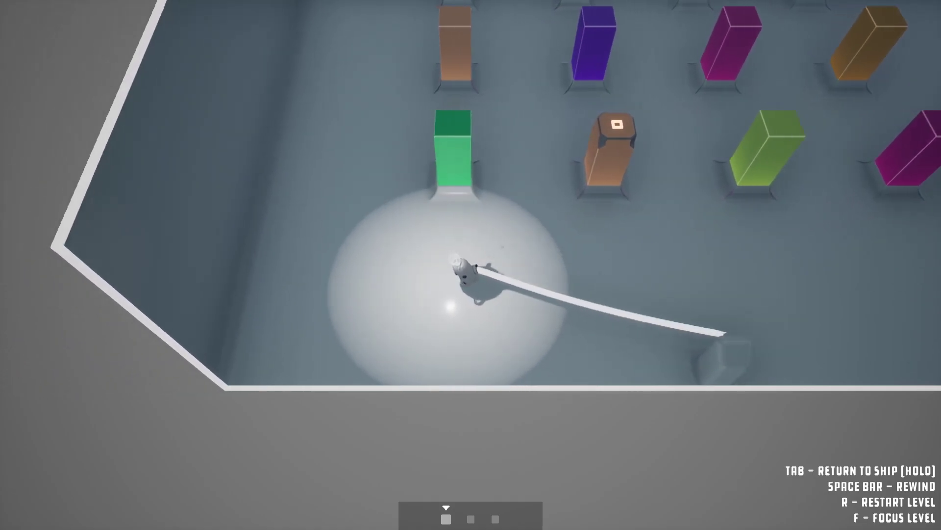
Step: Link the beam to the yellow pillar and its neighbour, then shift its colour
{"action": "key", "text": "w"}
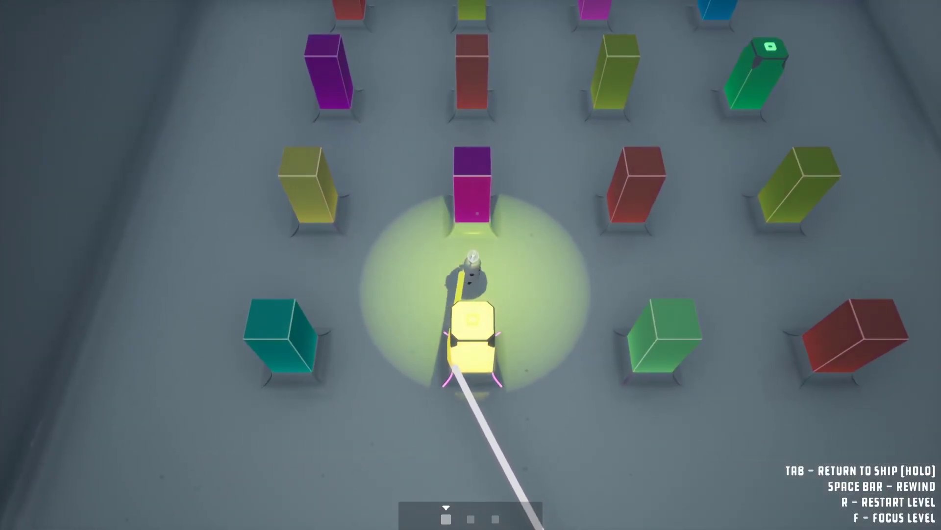
{"action": "key", "text": "d"}
{"action": "key", "text": "a"}
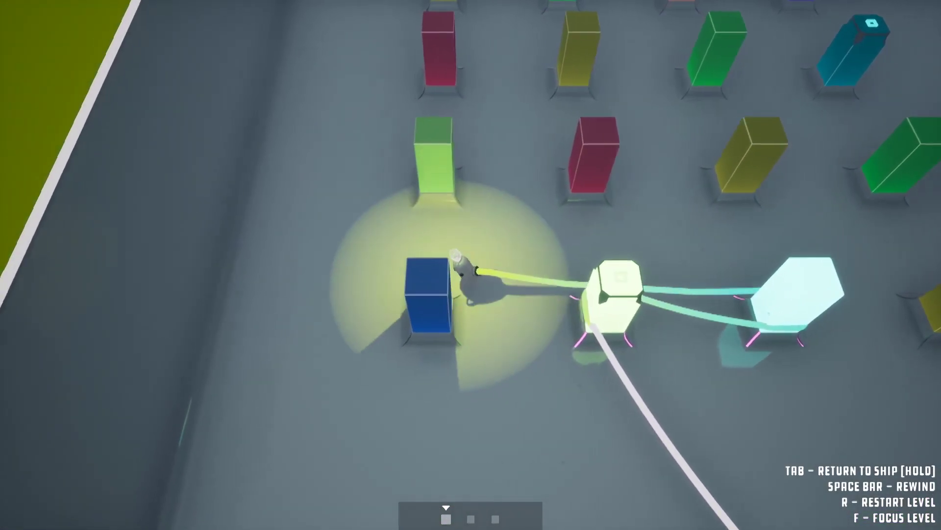
{"action": "key", "text": "w"}
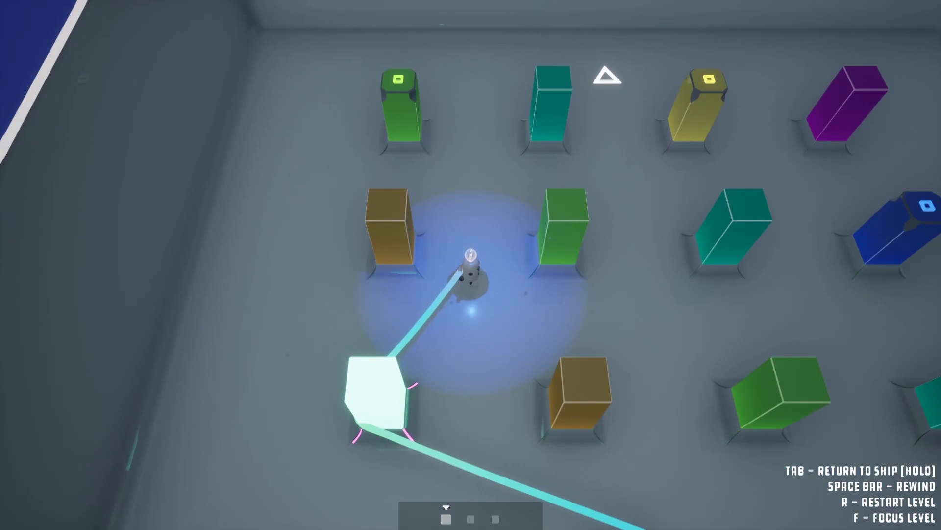
{"action": "key", "text": "w"}
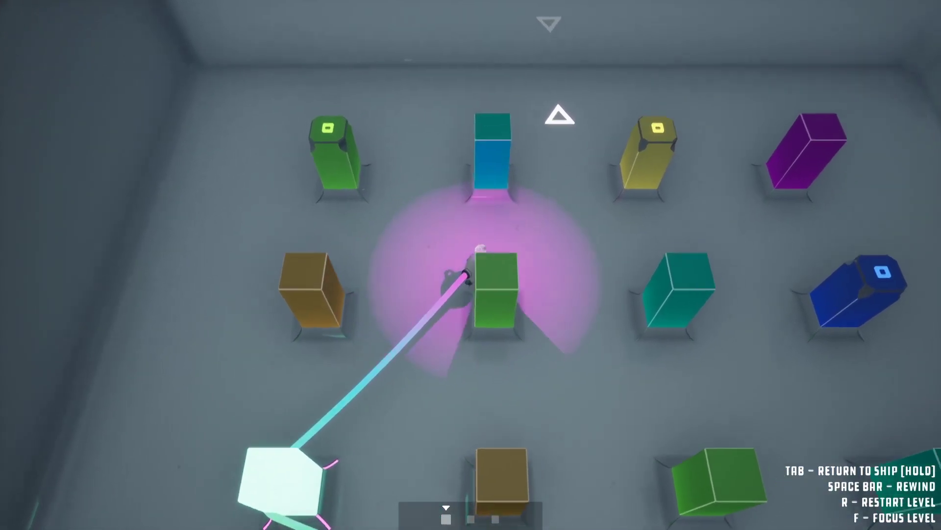
Step: Carry the beam through the orange and pink pillars, lighting pillars across the room
{"action": "key", "text": "s"}
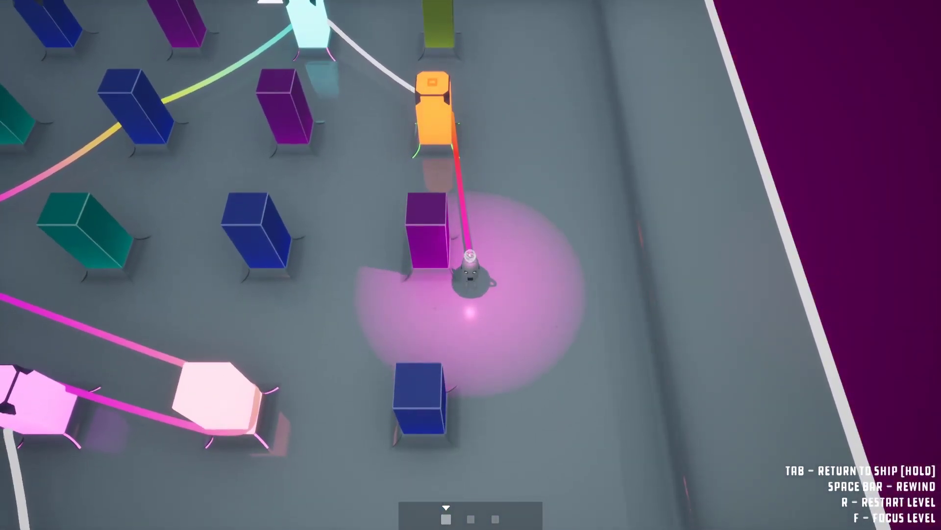
{"action": "key", "text": "a"}
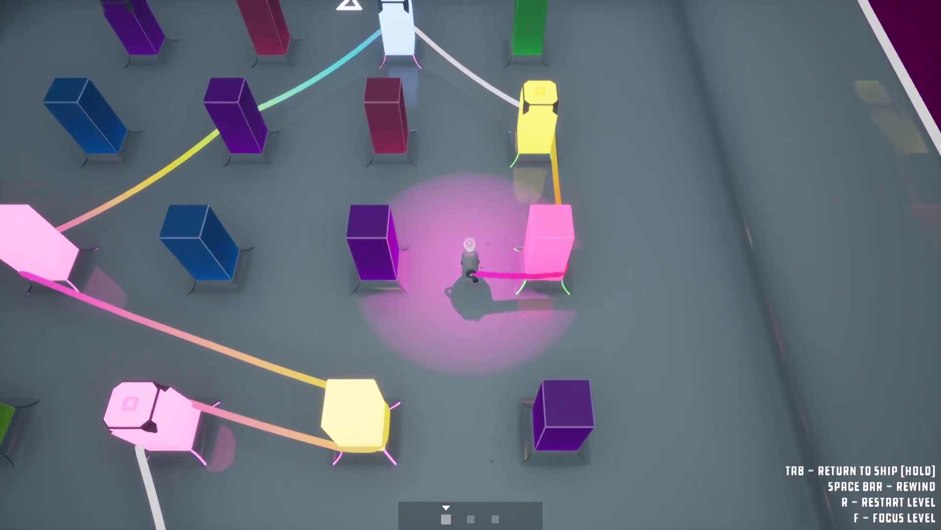
{"action": "key", "text": "w"}
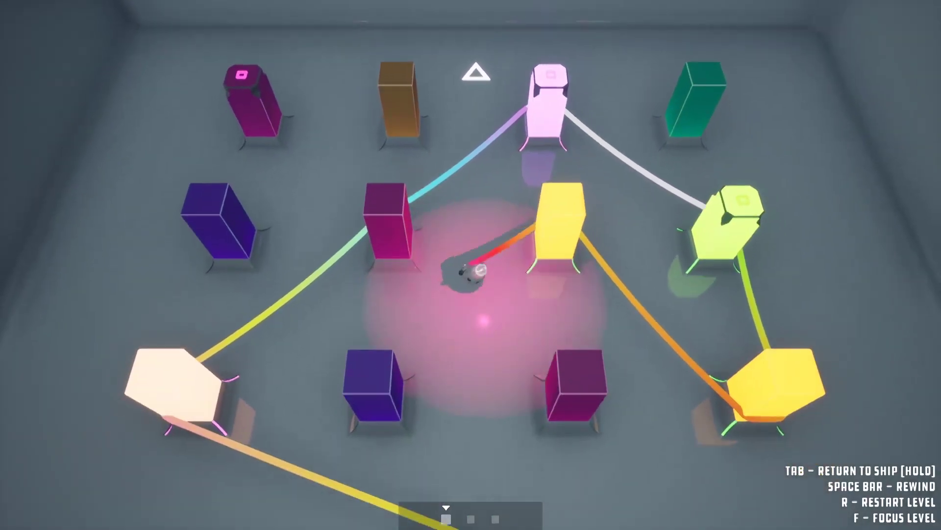
{"action": "key", "text": "s"}
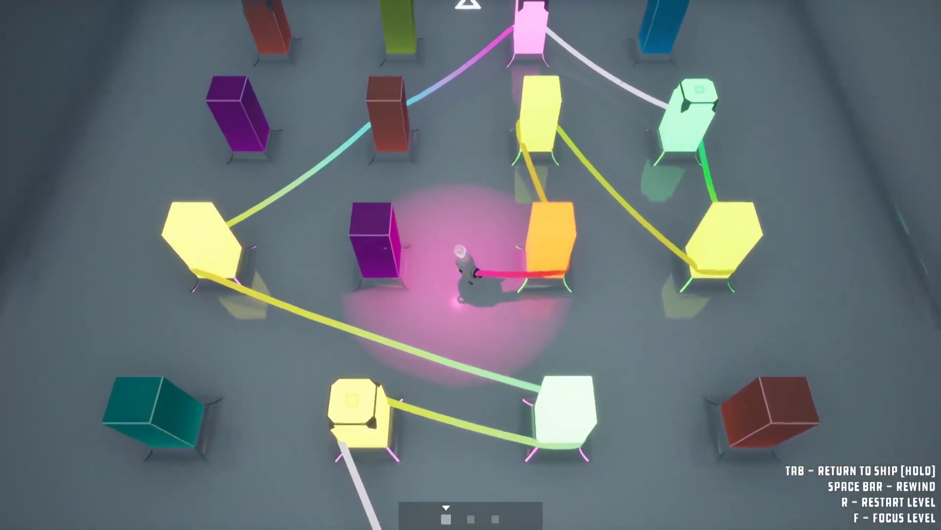
{"action": "key", "text": "d"}
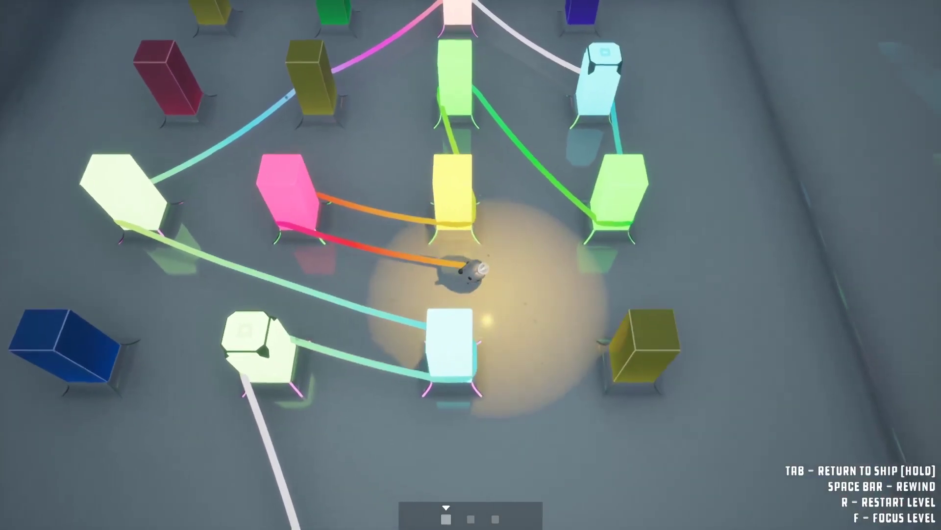
{"action": "key", "text": "d"}
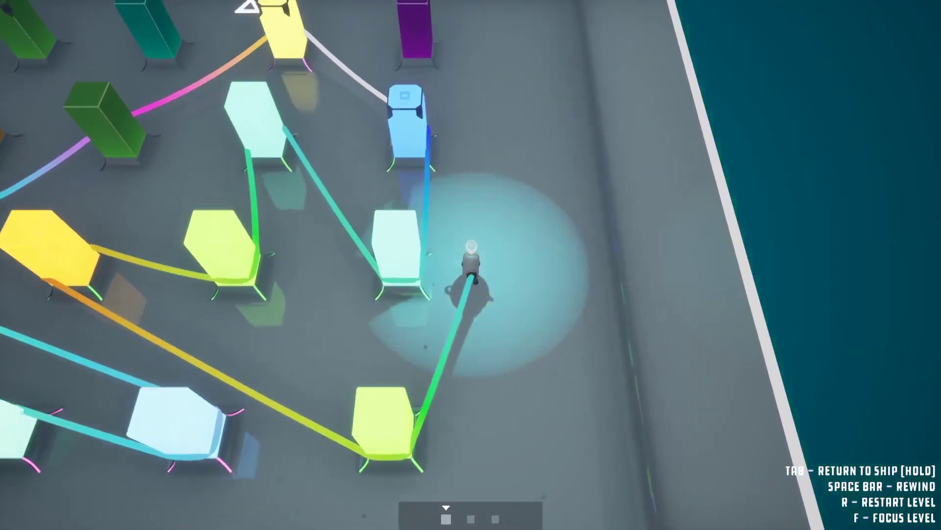
Step: Light the remaining pillars by the yellow pillar and reach the top wall, finishing stage two
{"action": "key", "text": "w"}
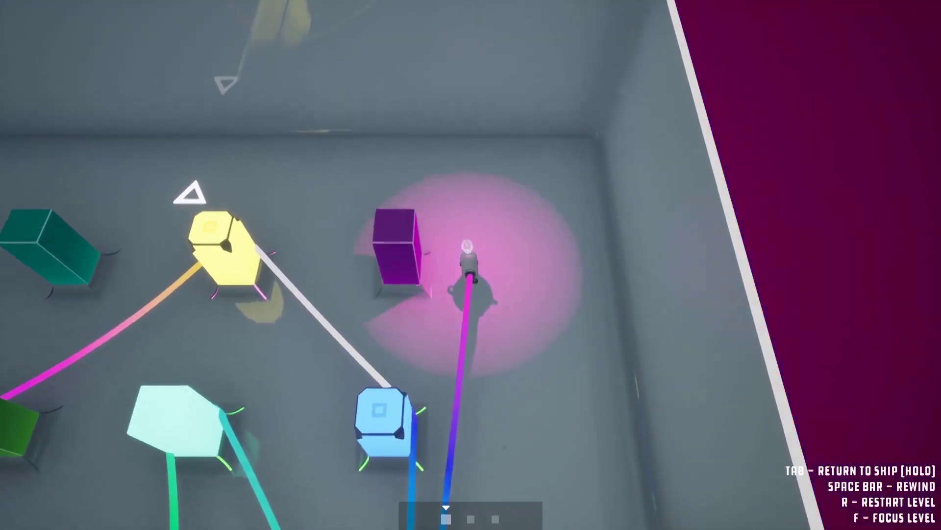
{"action": "key", "text": "w"}
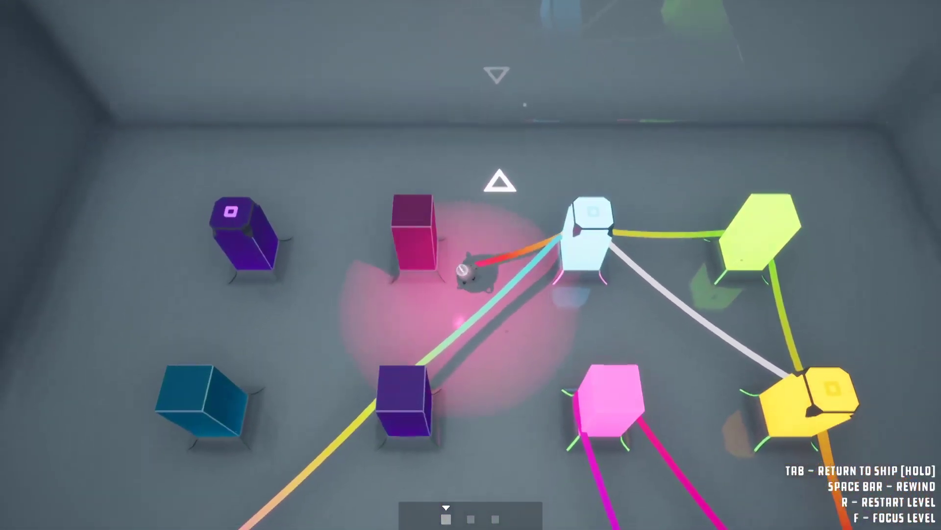
{"action": "key", "text": "s"}
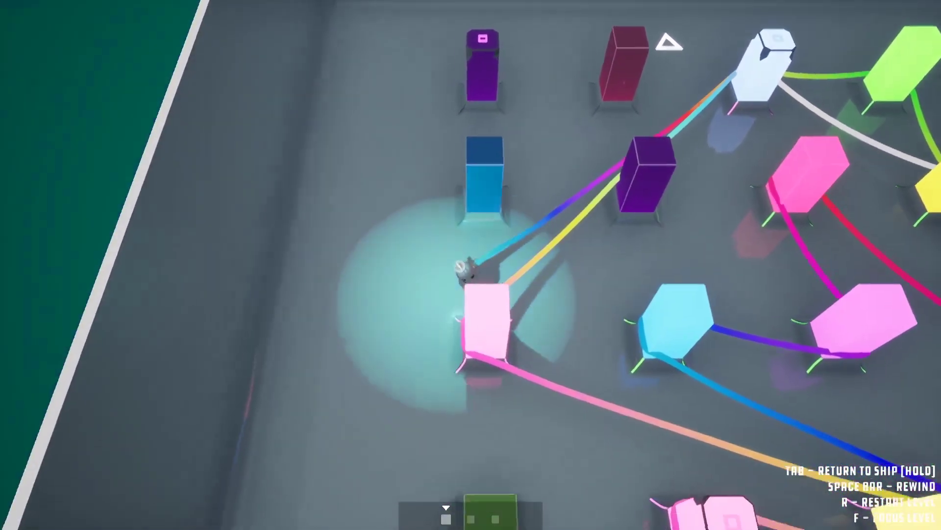
{"action": "key", "text": "s"}
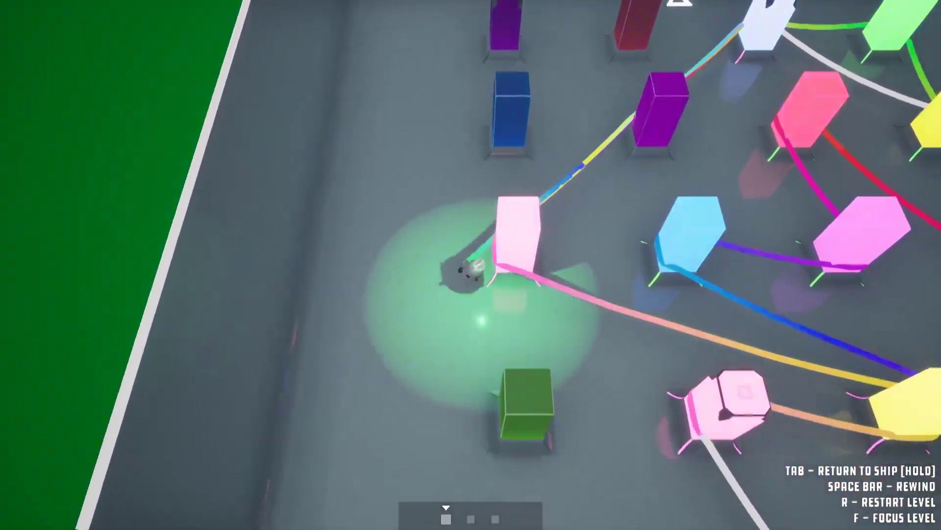
{"action": "key", "text": "w"}
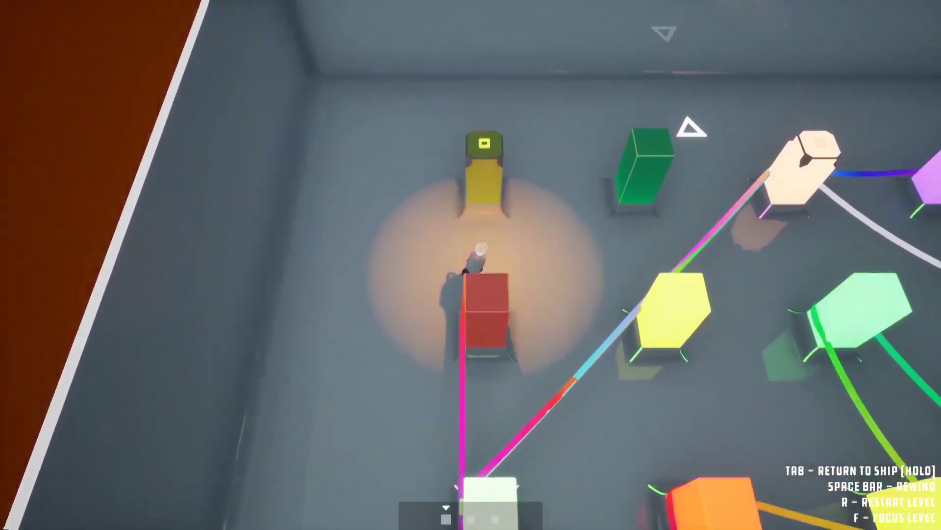
{"action": "key", "text": "w"}
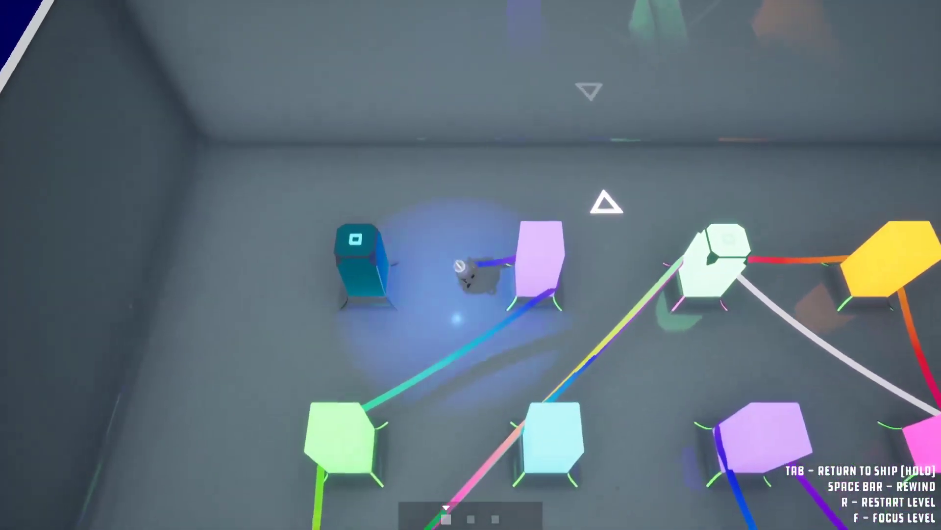
{"action": "key", "text": "w"}
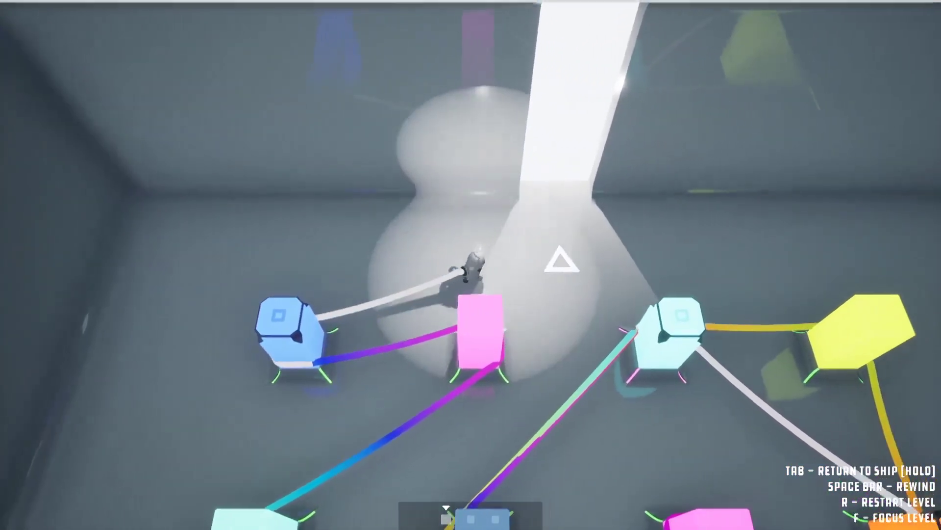
{"action": "key", "text": "w"}
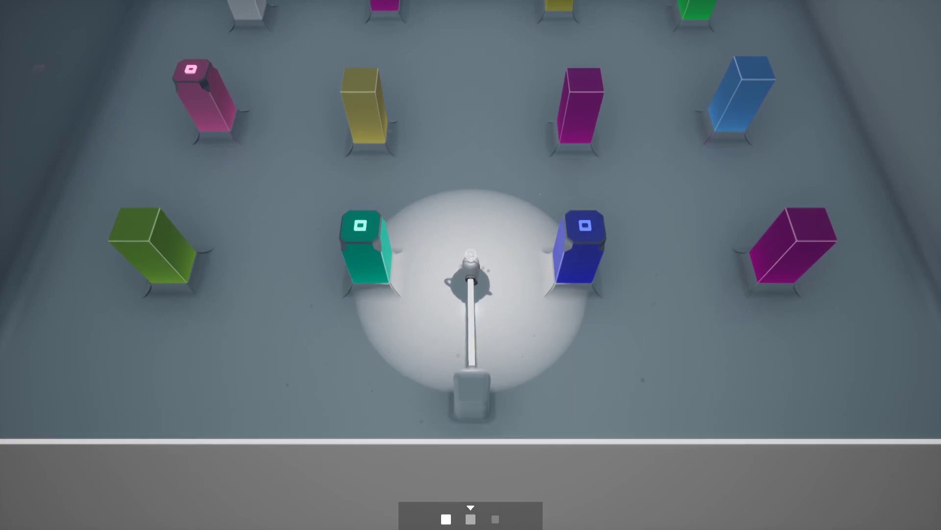
Step: Wrap the beam around the green pillar and walk it past the orange pillar
{"action": "key", "text": "w"}
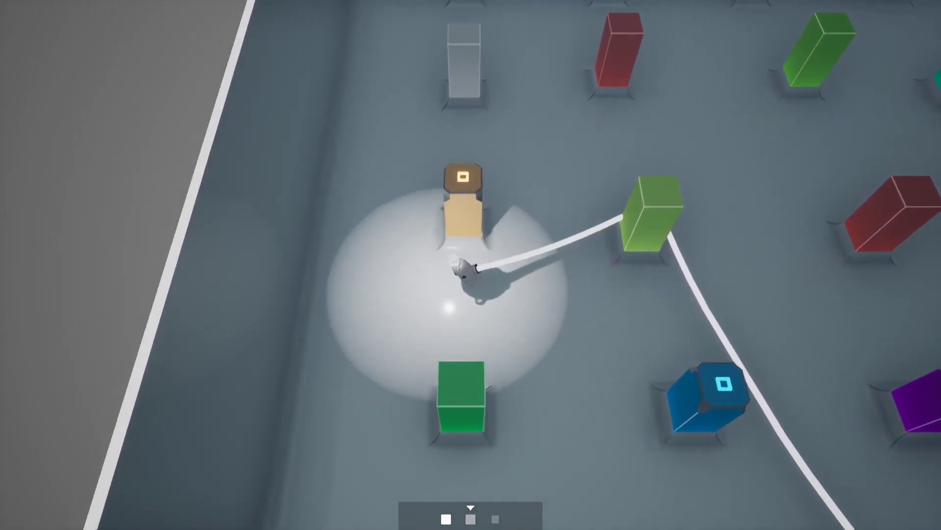
{"action": "key", "text": "w"}
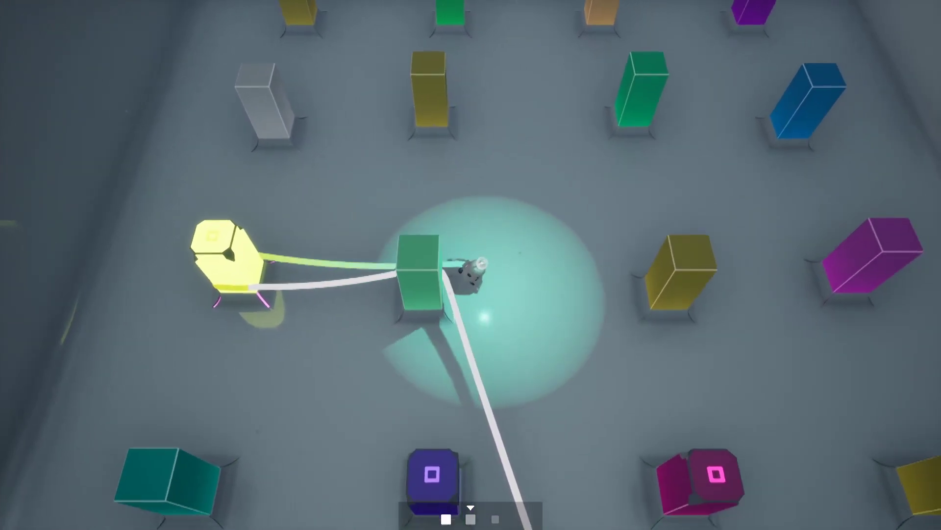
{"action": "key", "text": "d"}
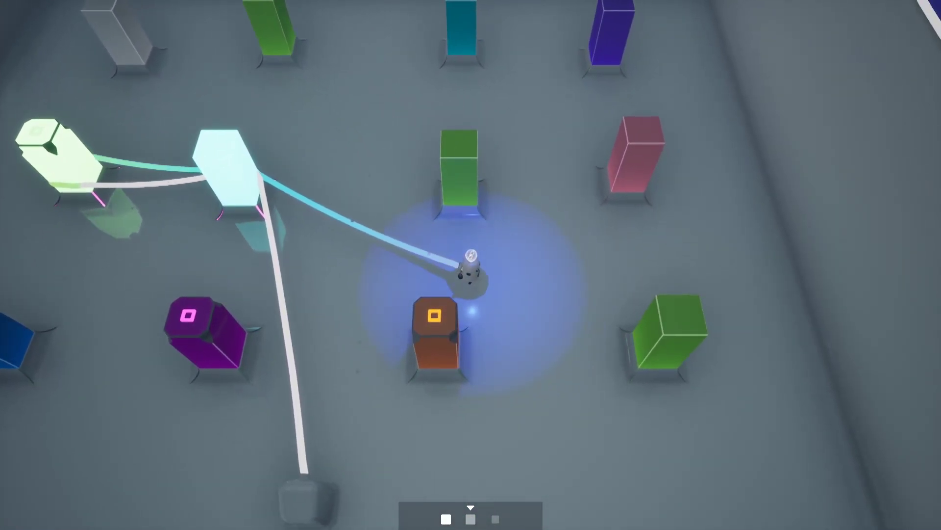
{"action": "key", "text": "s"}
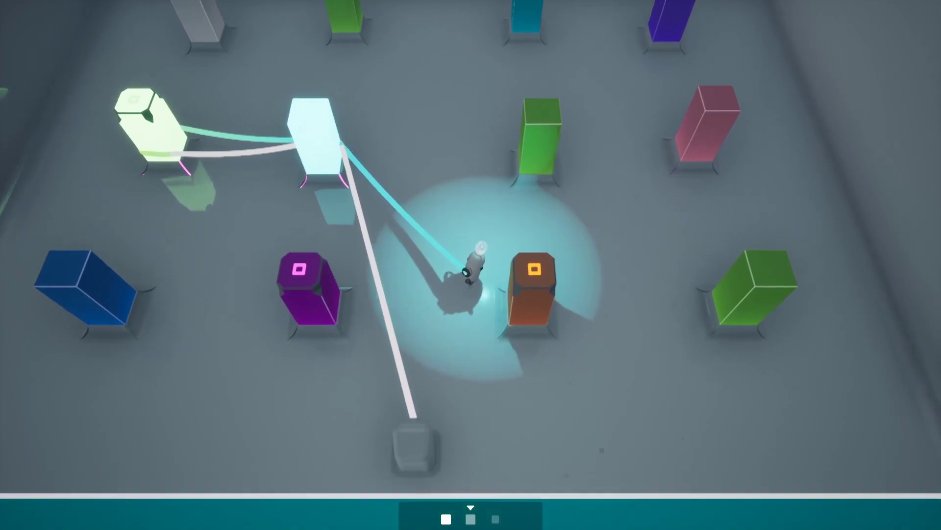
{"action": "key", "text": "d"}
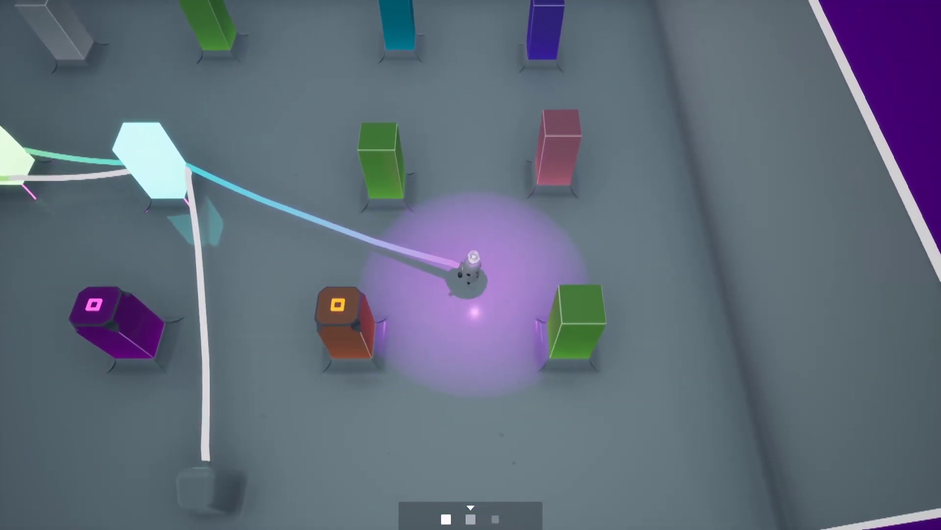
Step: Finish looping the green pillar, then route the cable past yellow to the purple pillar
{"action": "key", "text": "s"}
{"action": "key", "text": "d"}
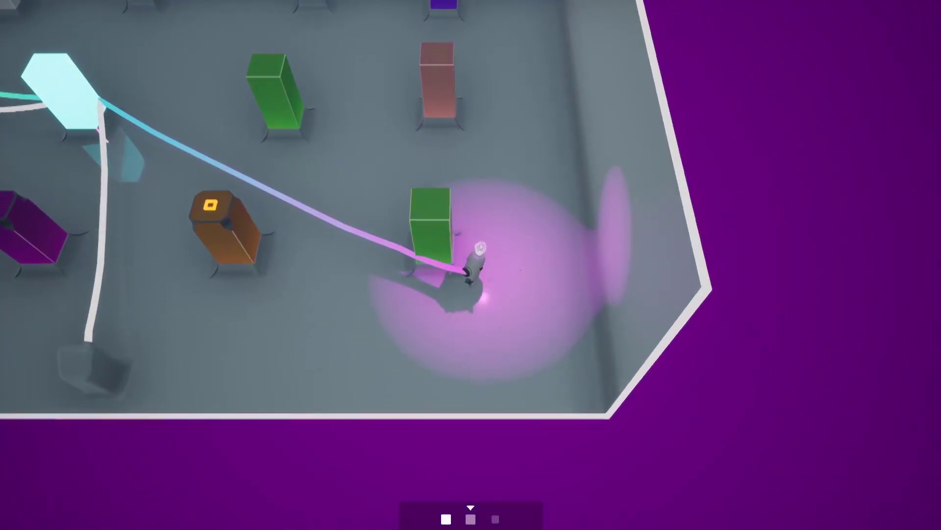
{"action": "key", "text": "w"}
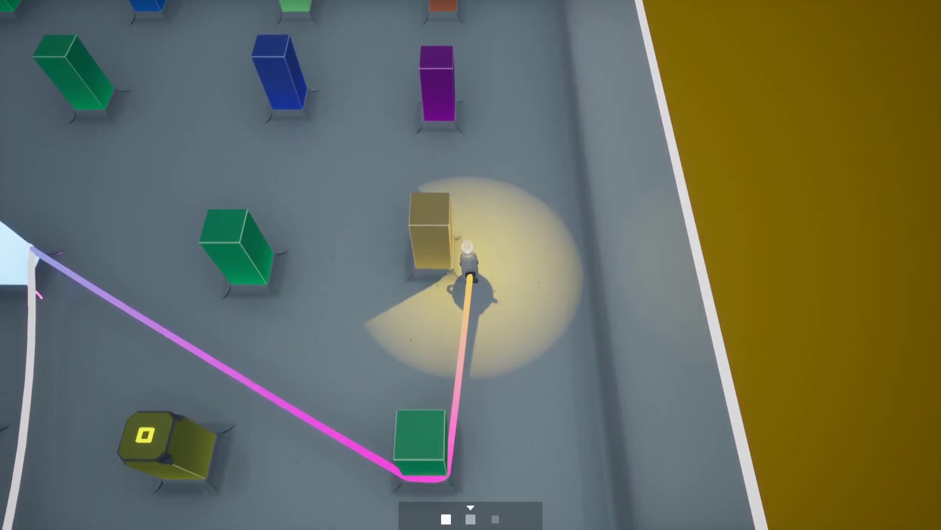
{"action": "key", "text": "w"}
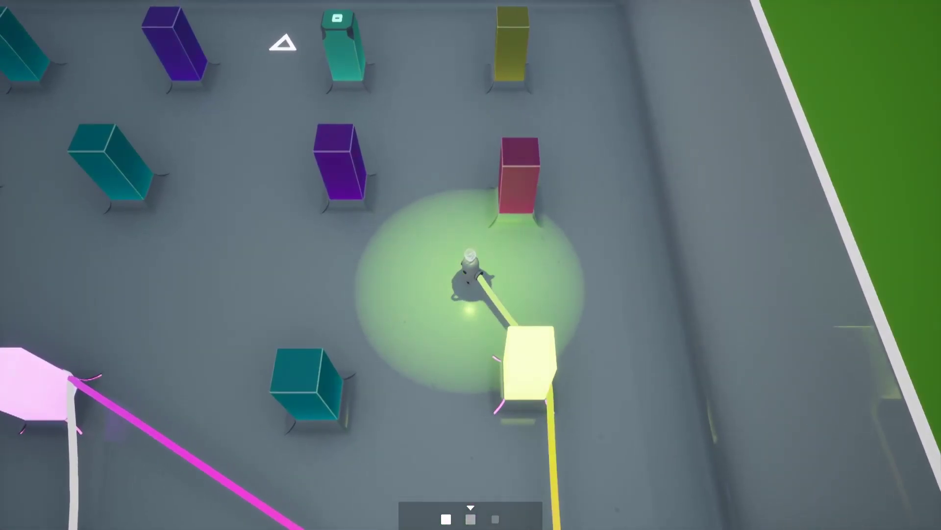
{"action": "key", "text": "w"}
{"action": "key", "text": "a"}
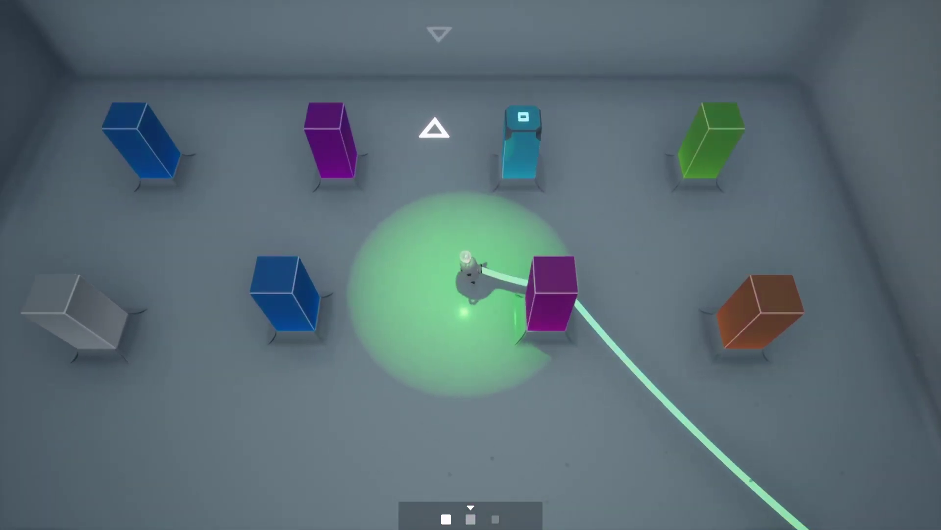
{"action": "key", "text": "s"}
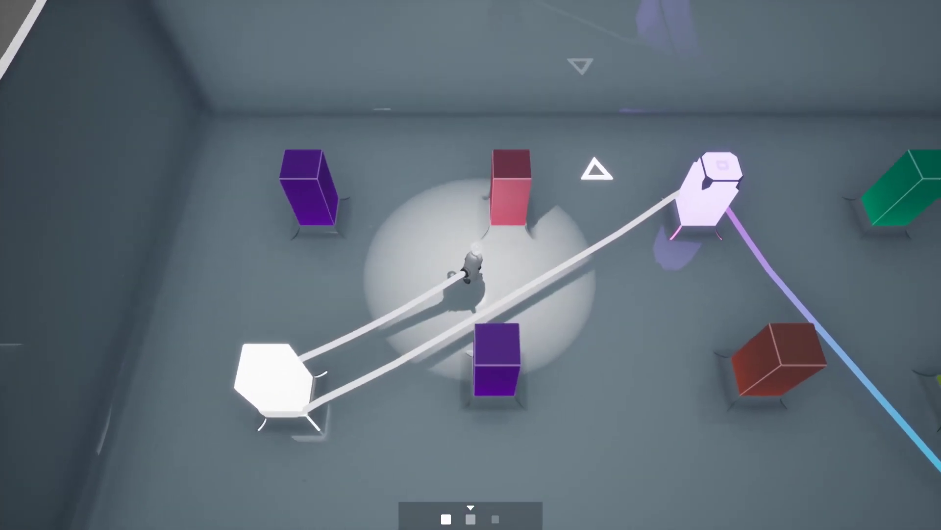
Step: Walk the cable past the white and pink pillars to the light-blue pillar
{"action": "key", "text": "d"}
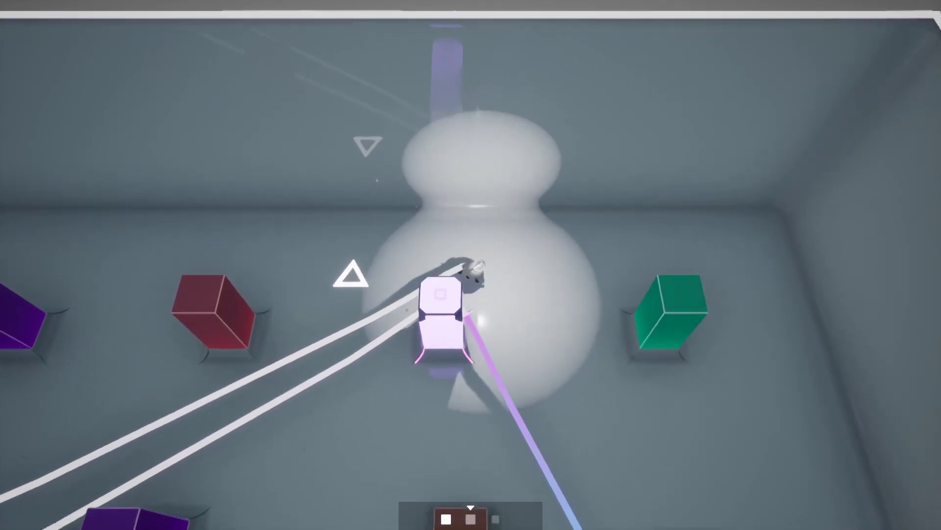
{"action": "key", "text": "s"}
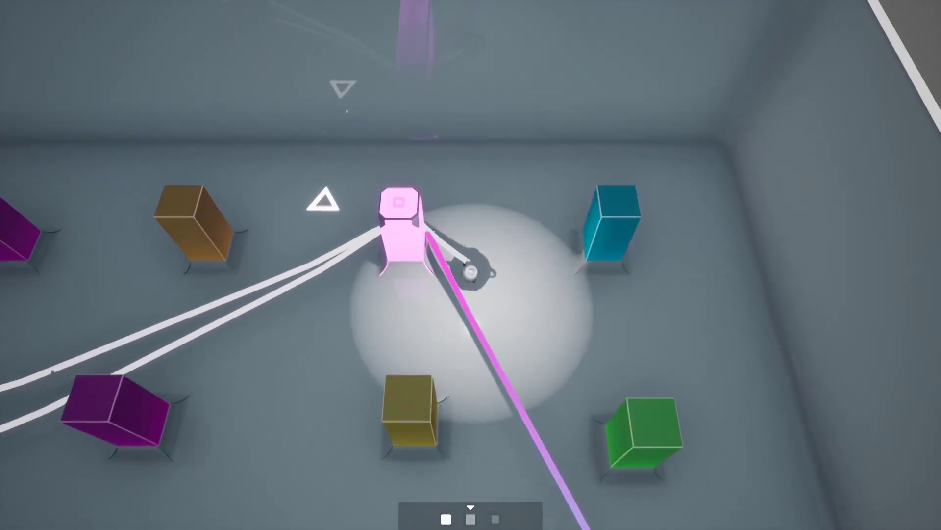
{"action": "key", "text": "d"}
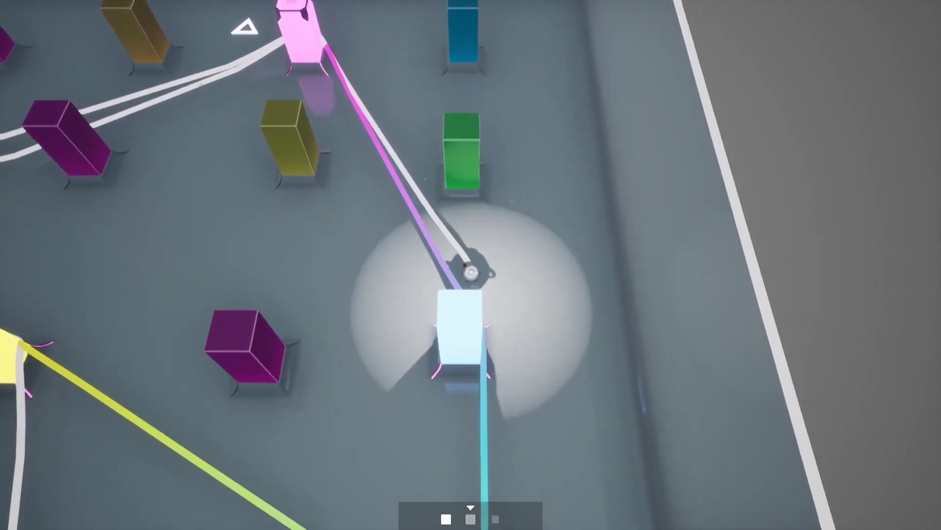
{"action": "key", "text": "s"}
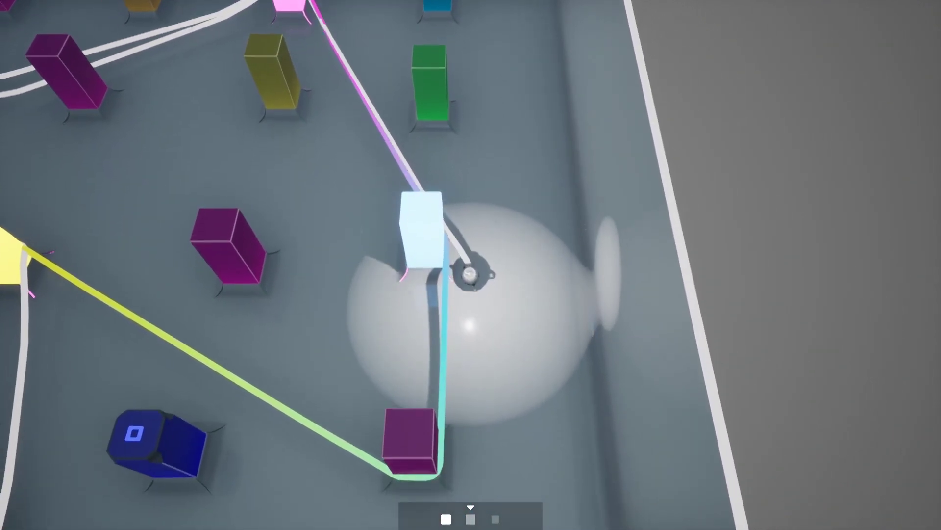
{"action": "key", "text": "q"}
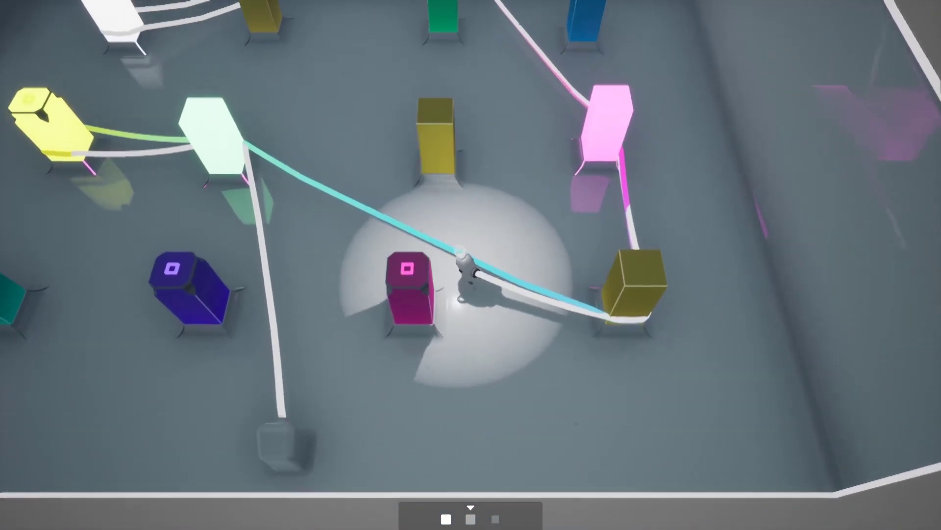
{"action": "key", "text": "q"}
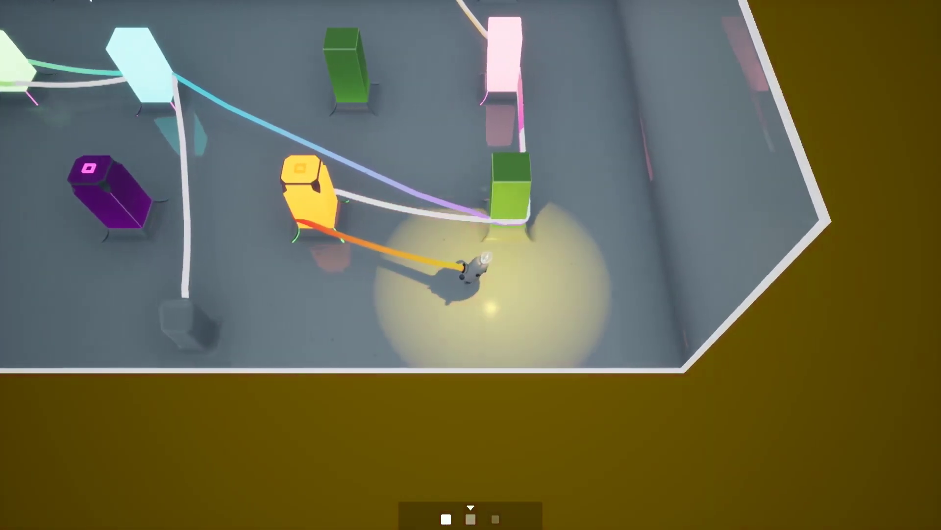
Step: Route the cable through the chain of pillars on the left up to the teal pillar
{"action": "key", "text": "q"}
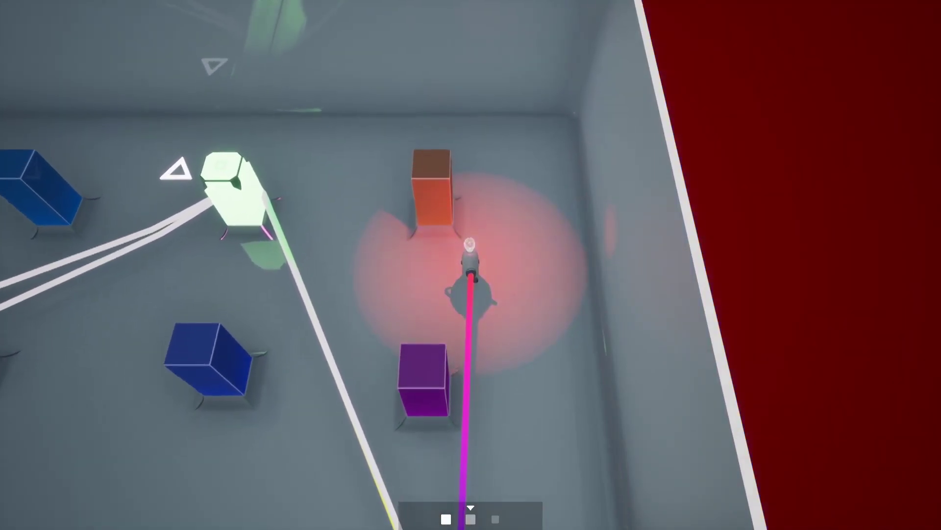
{"action": "key", "text": "q"}
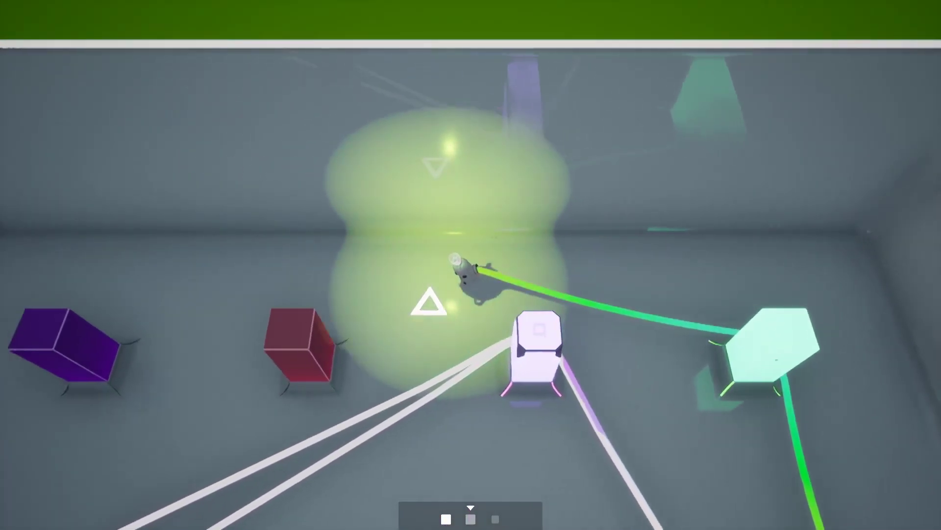
{"action": "key", "text": "q"}
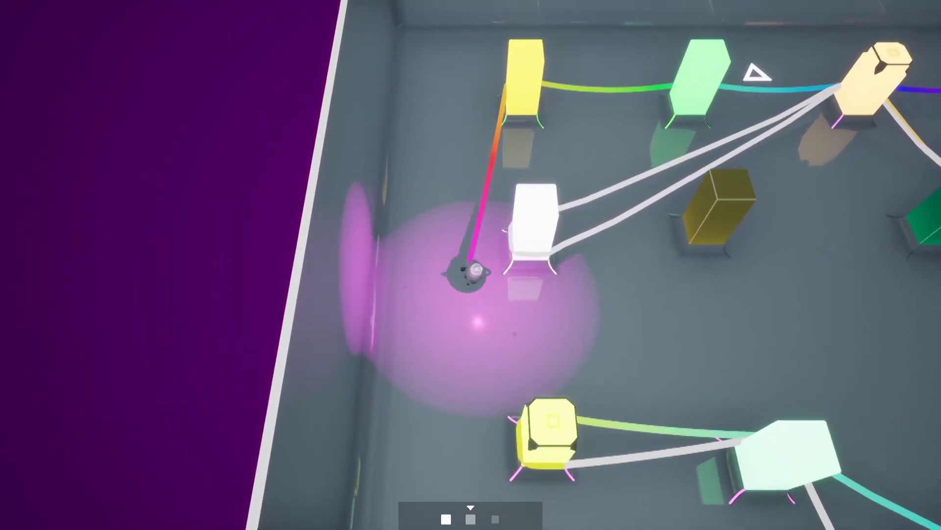
{"action": "key", "text": "q"}
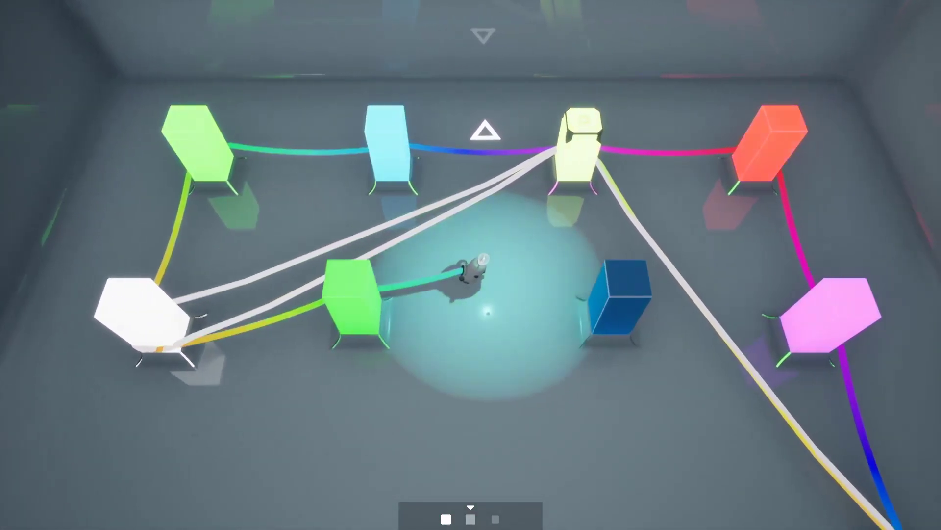
{"action": "key", "text": "q"}
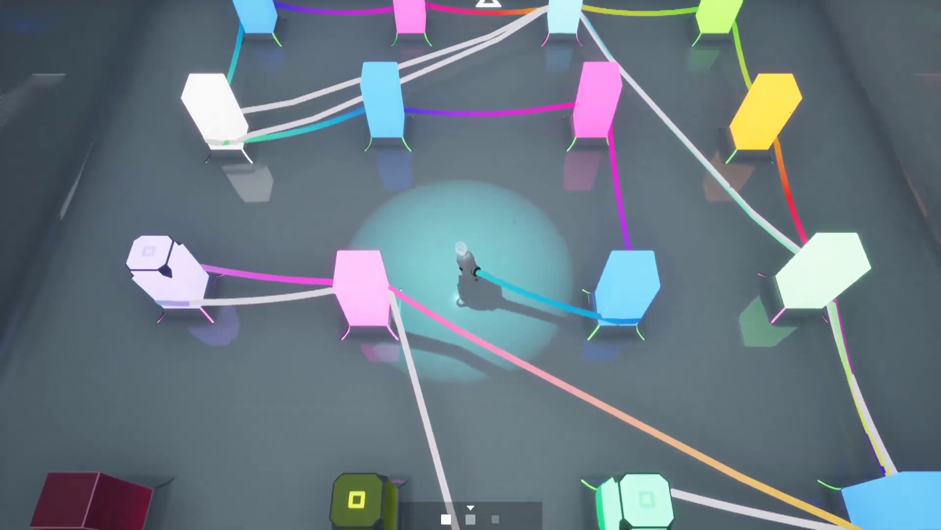
{"action": "key", "text": "q"}
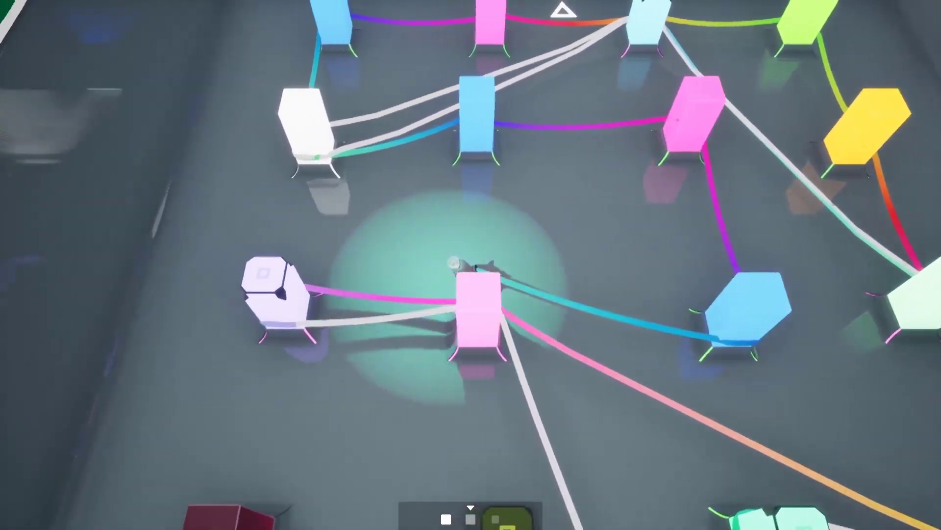
{"action": "key", "text": "q"}
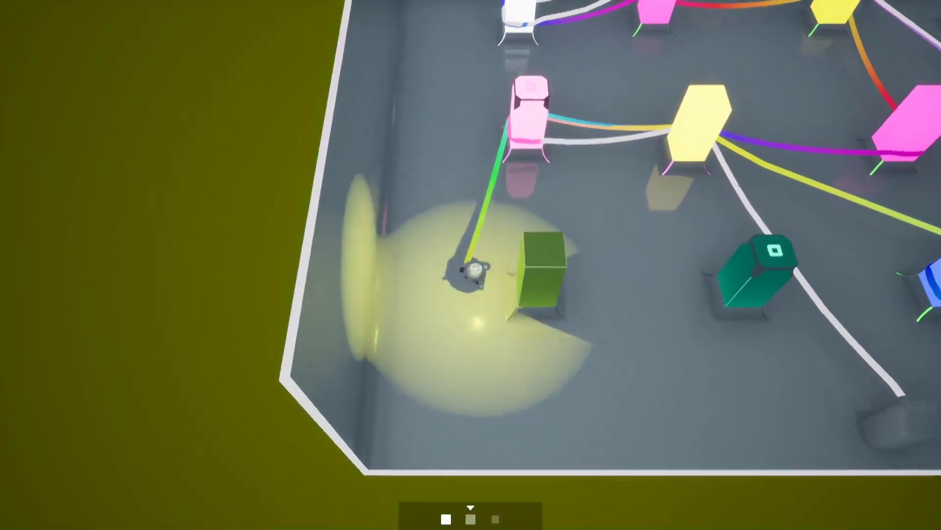
Step: Step into the white light and follow the cable through the glowing doorway
{"action": "key", "text": "s"}
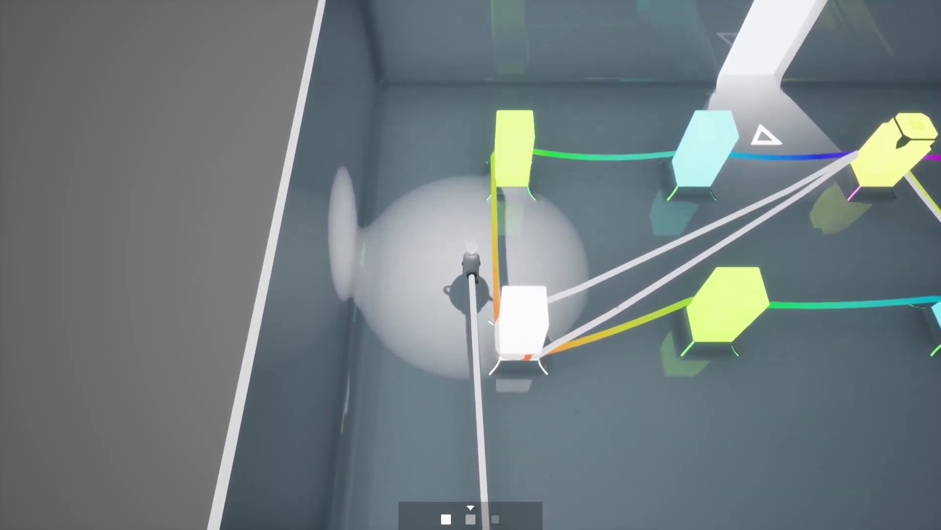
{"action": "key", "text": "q"}
{"action": "key", "text": "w"}
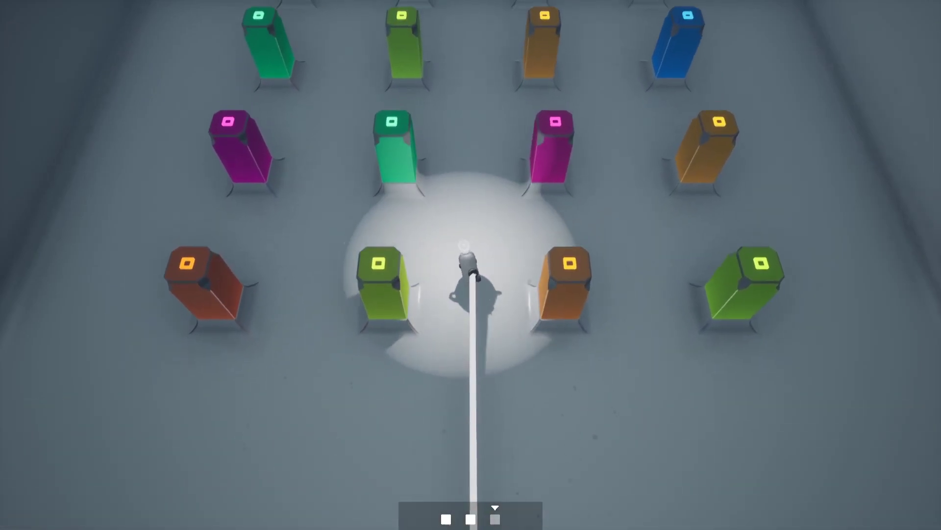
Step: Enter the third stage and link the cable to the yellow and purple pillars
{"action": "key", "text": "w"}
{"action": "key", "text": "w"}
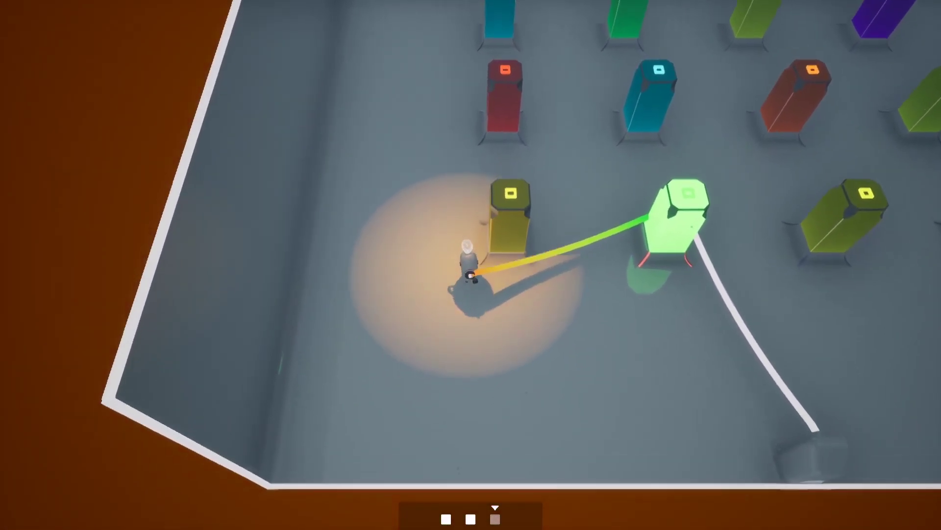
{"action": "key", "text": "w"}
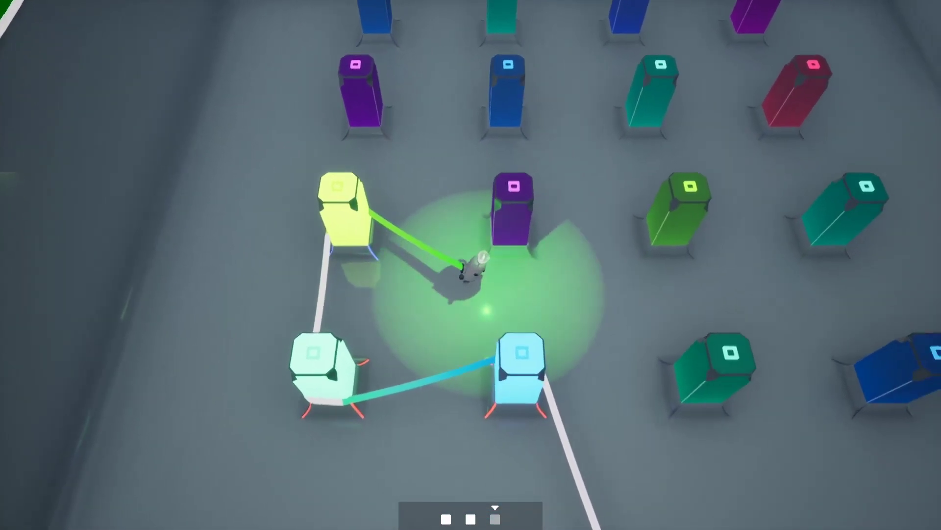
{"action": "key", "text": "w"}
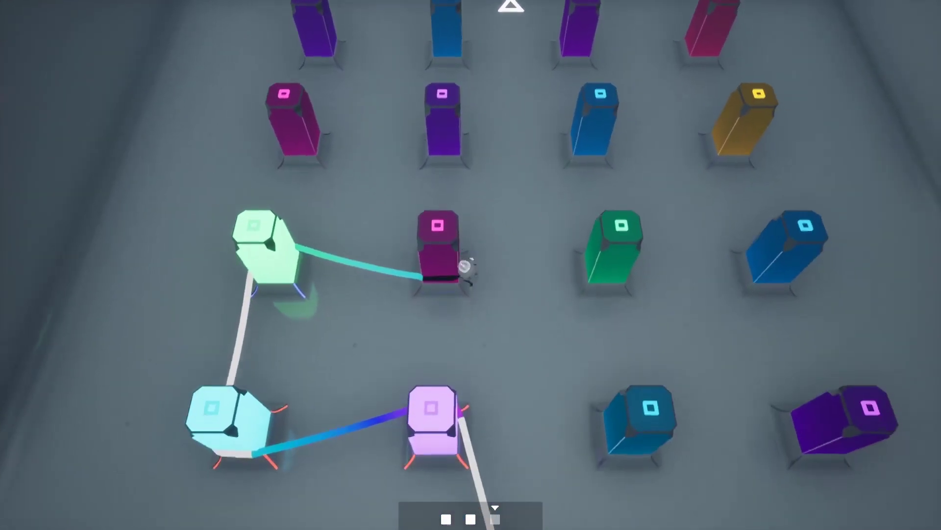
{"action": "key", "text": "w"}
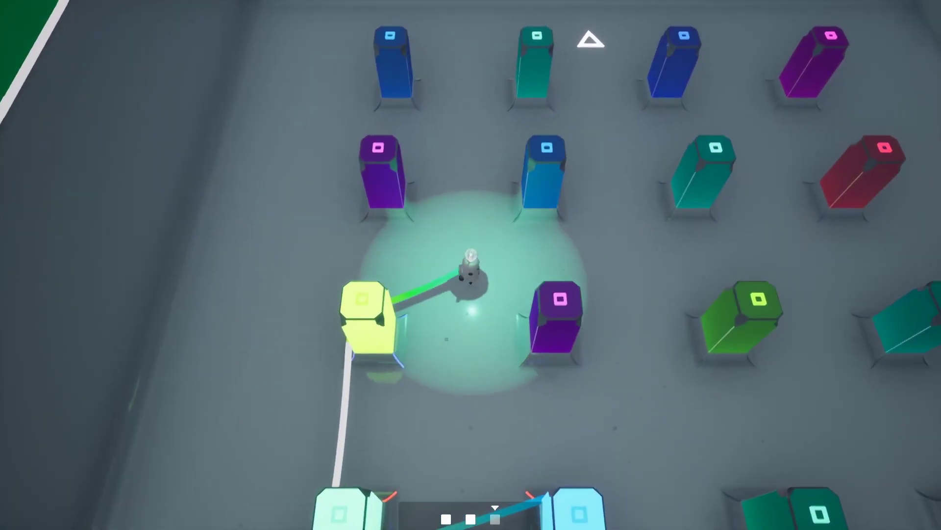
{"action": "key", "text": "w"}
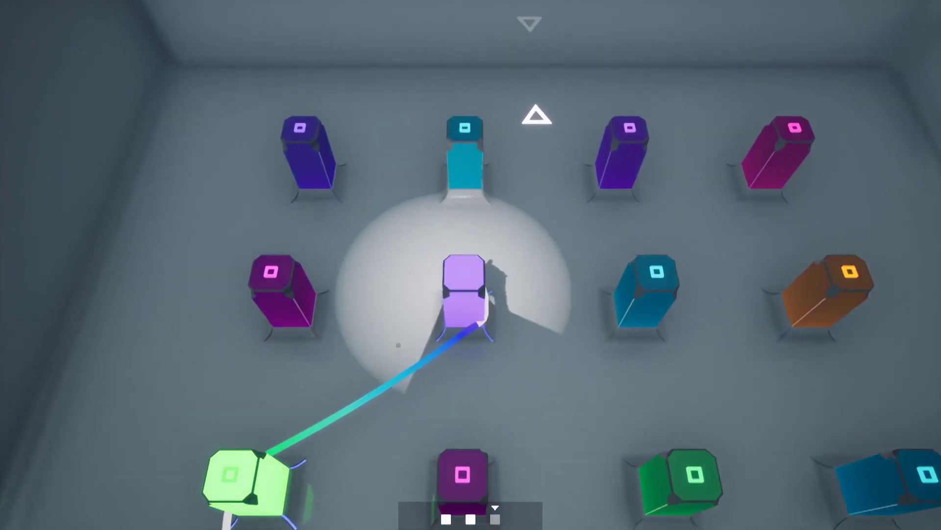
Step: Drag the cable on to light the pink, olive, green and teal pillars
{"action": "key", "text": "a"}
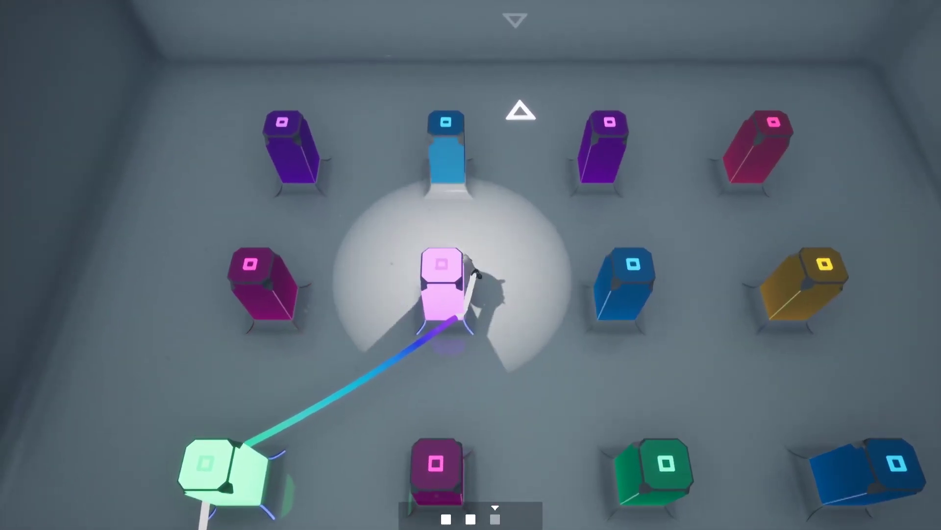
{"action": "key", "text": "w"}
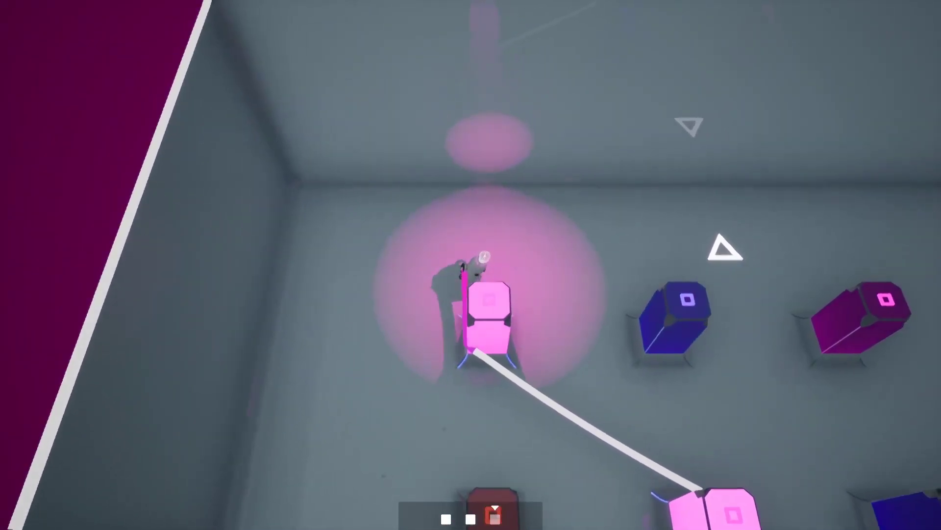
{"action": "key", "text": "d"}
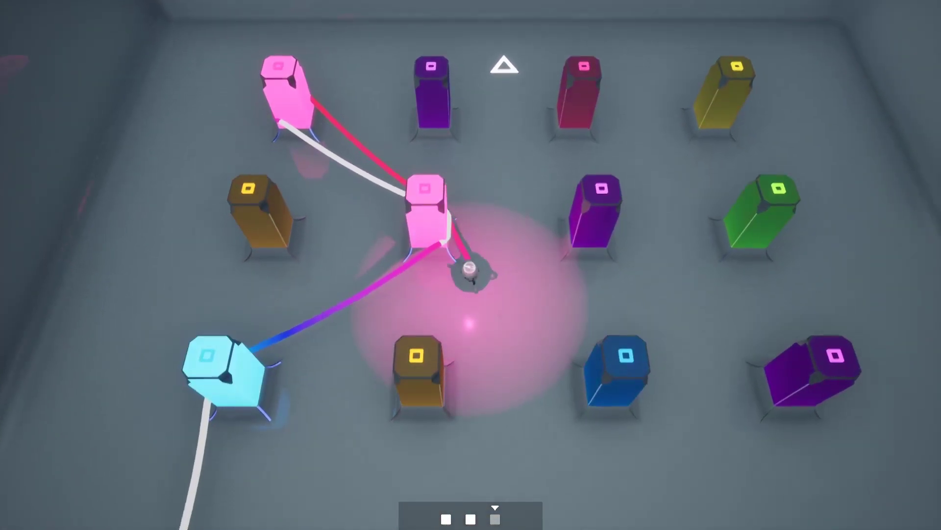
{"action": "key", "text": "s"}
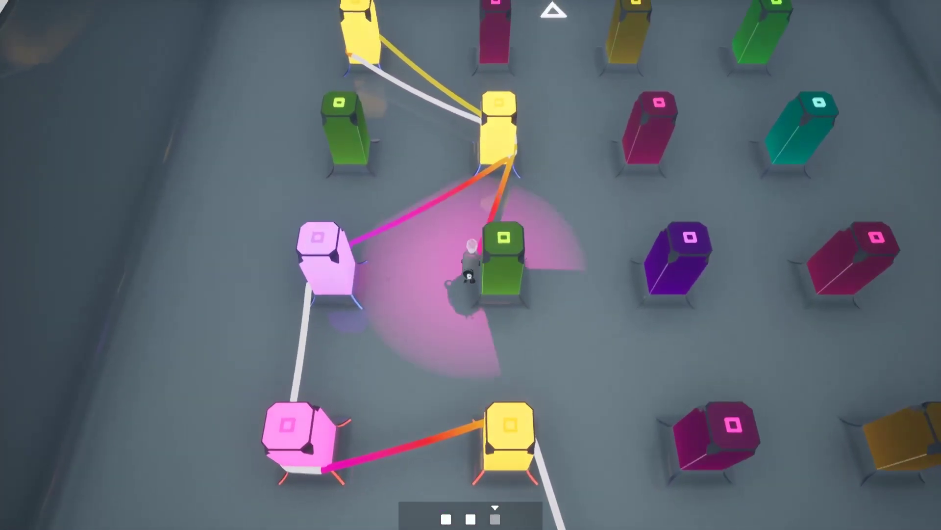
{"action": "key", "text": "s"}
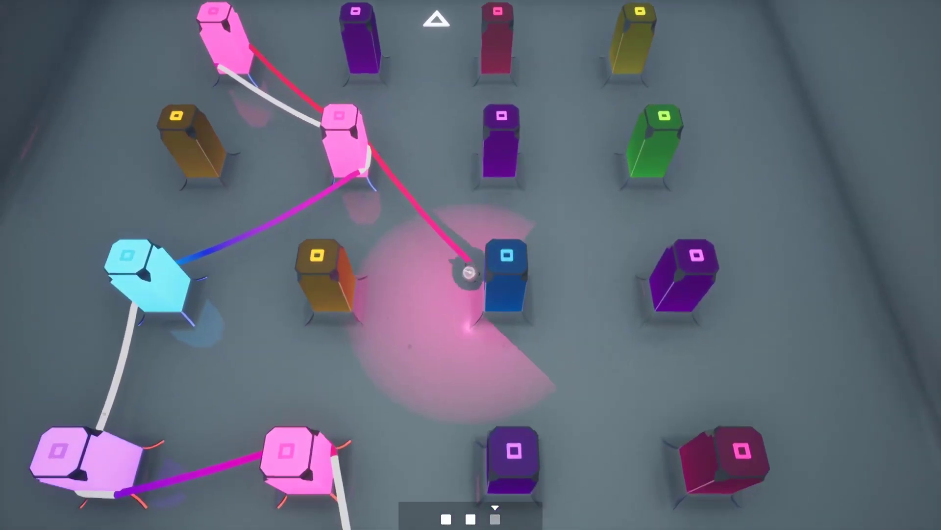
{"action": "key", "text": "s"}
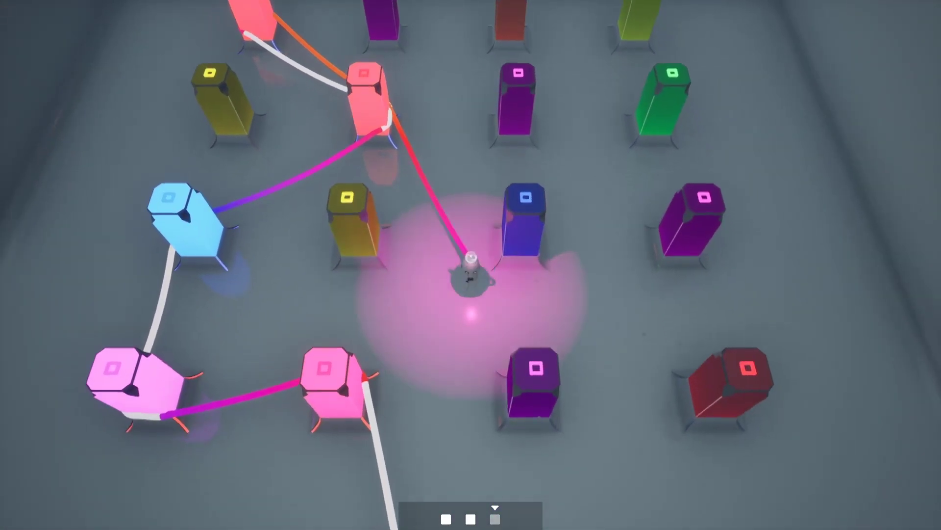
{"action": "key", "text": "w"}
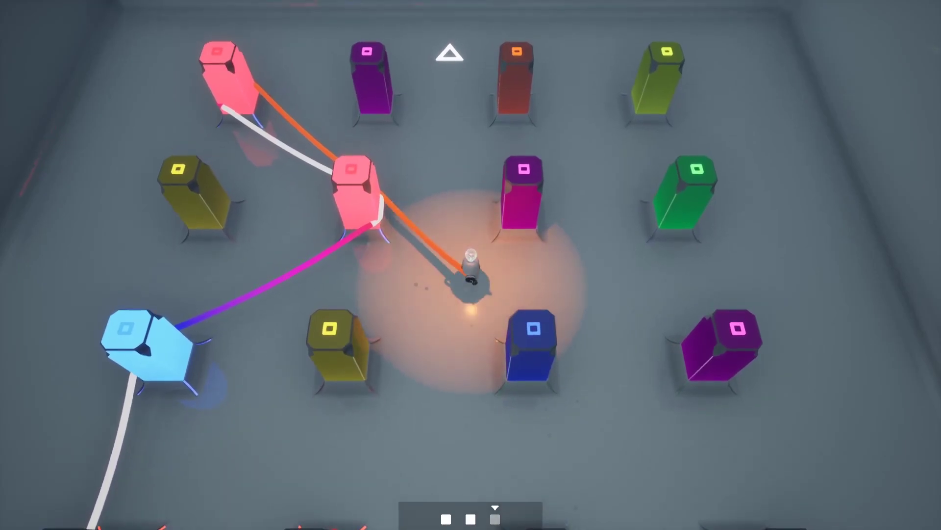
{"action": "key", "text": "d"}
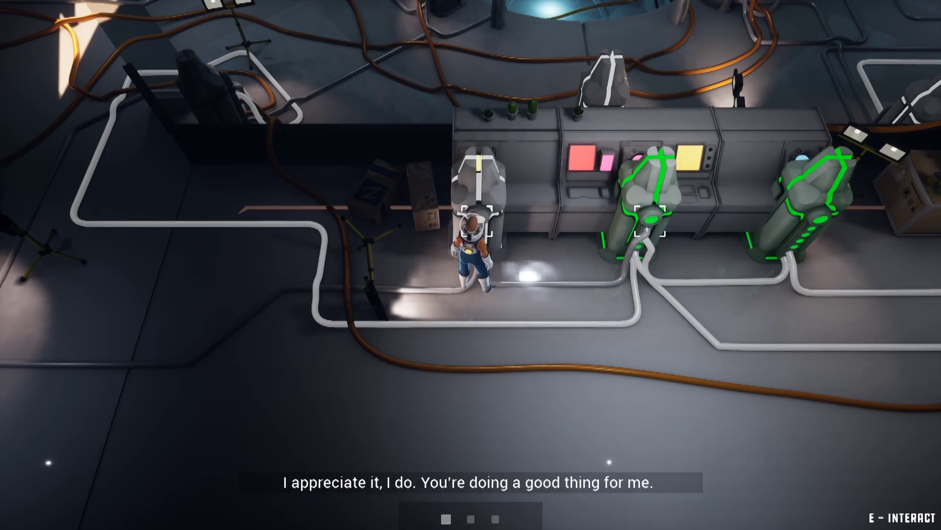
Step: Step away from the chair, then walk back and sit down in it
{"action": "key", "text": "a"}
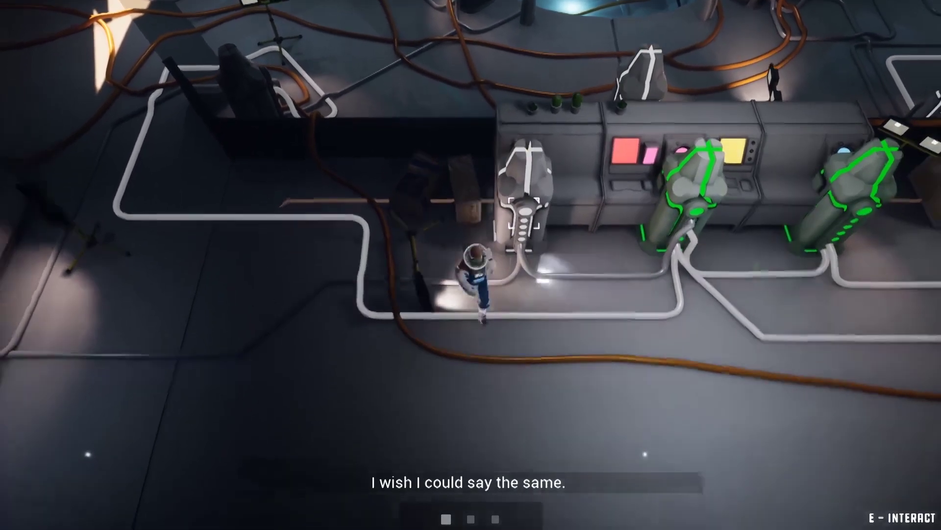
{"action": "key", "text": "e"}
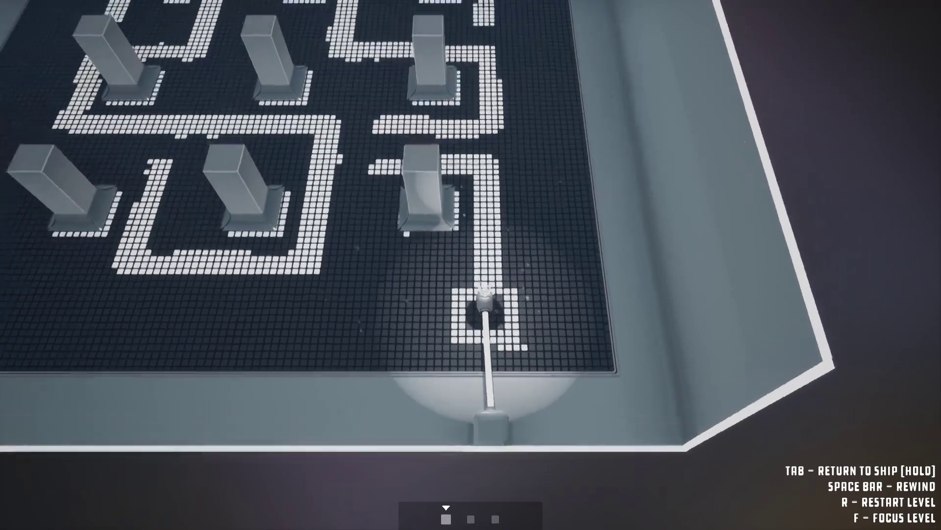
Step: Show an overhead view of the whole nine-pillar maze with its triangle marker
{"action": "key", "text": "f"}
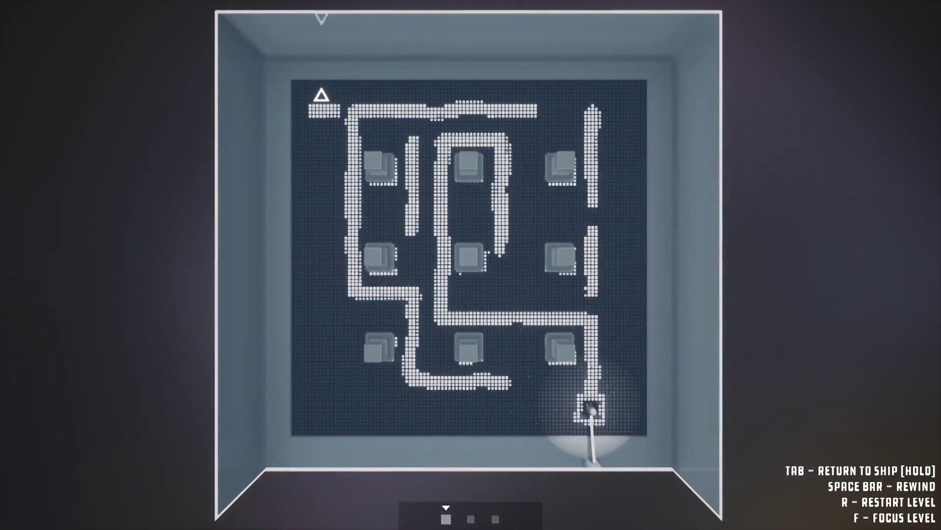
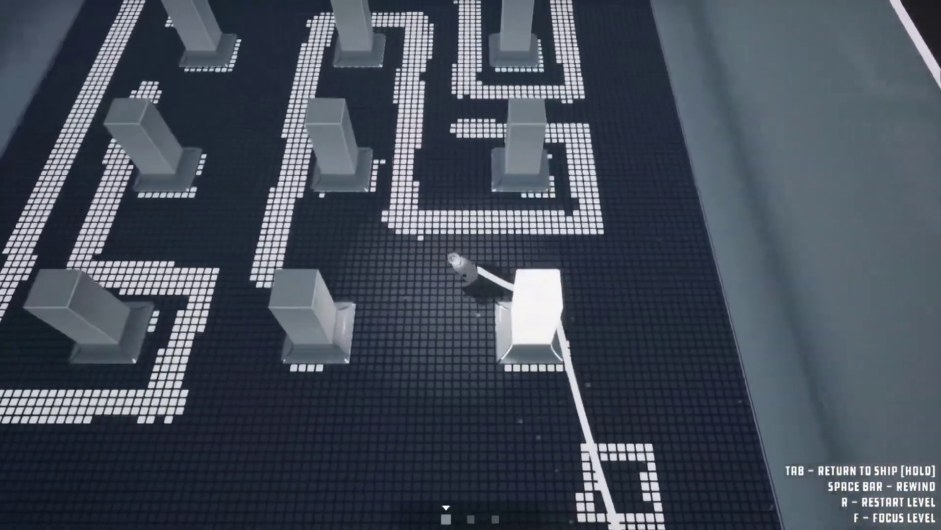
Step: Walk through the maze corridors, lighting more cubes and linking them with light beams
{"action": "key", "text": "f"}
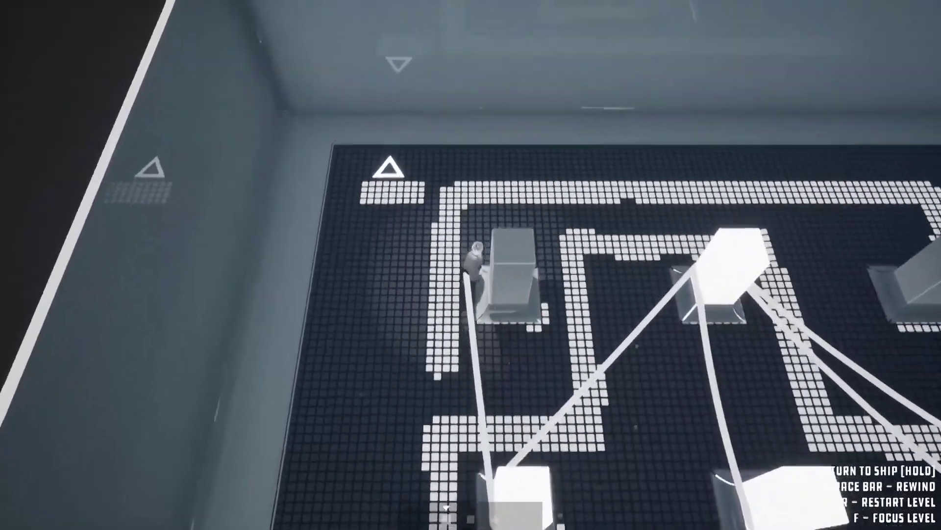
Step: Check the whole level from the overhead view, then return to the close character view
{"action": "key", "text": "f"}
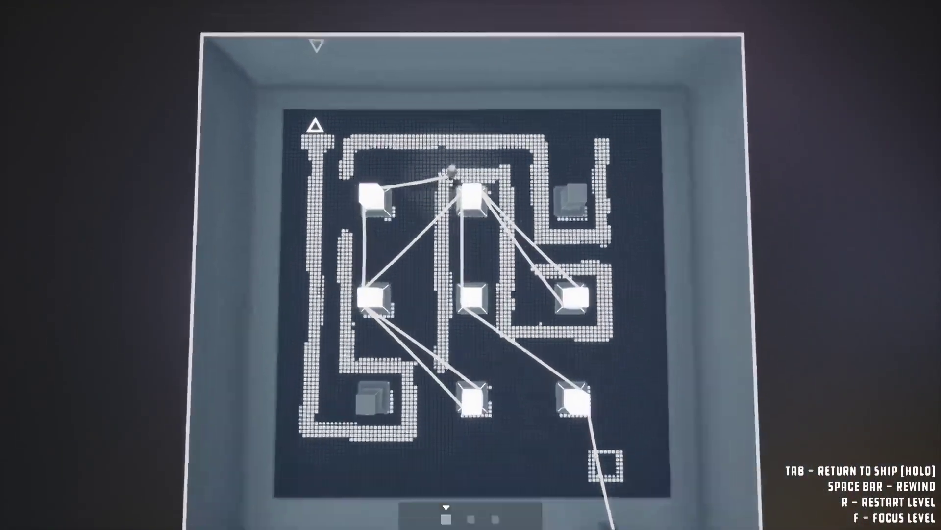
{"action": "key", "text": "f"}
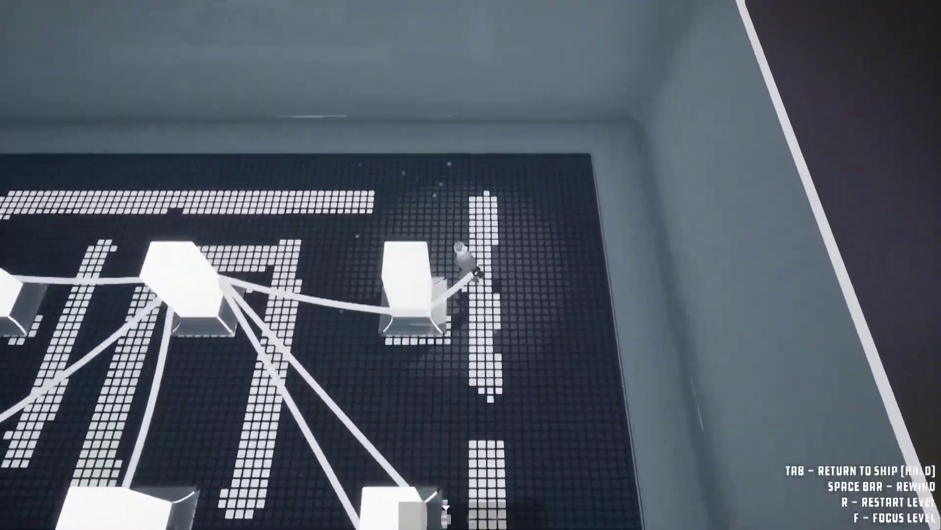